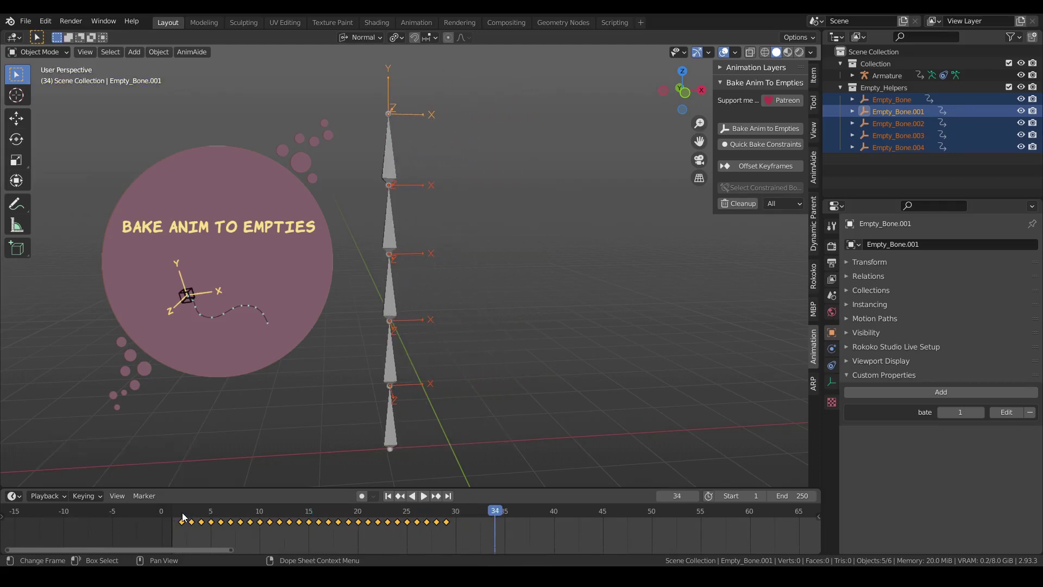
# Replay the offset chain animation from its early frames
pyautogui.click(183, 517)
pyautogui.click(182, 516)
pyautogui.press('space')
pyautogui.click(182, 516)
pyautogui.press('Escape')
# Stop playback and switch the Armature into Pose Mode
pyautogui.press('space')
pyautogui.press('Escape')
pyautogui.click(392, 220)
pyautogui.hotkey('ctrl', 'Tab')
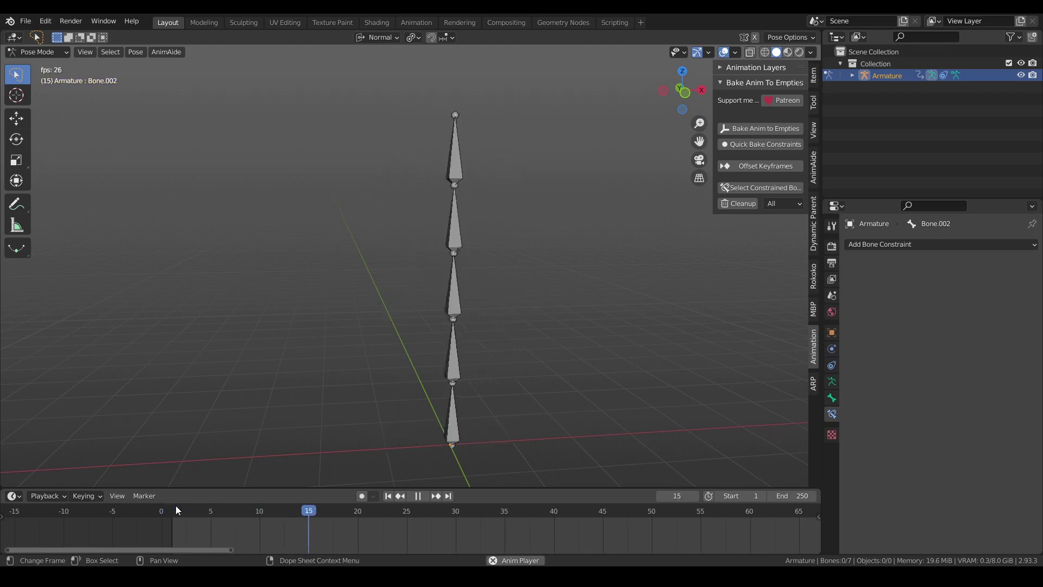
pyautogui.press('Escape')
pyautogui.press('space')
pyautogui.press('Escape')
pyautogui.press('space')
pyautogui.press('Escape')
pyautogui.press('space')
# At frame 1, select all five chain bones from bottom to top
pyautogui.press('Escape')
pyautogui.click(389, 414)
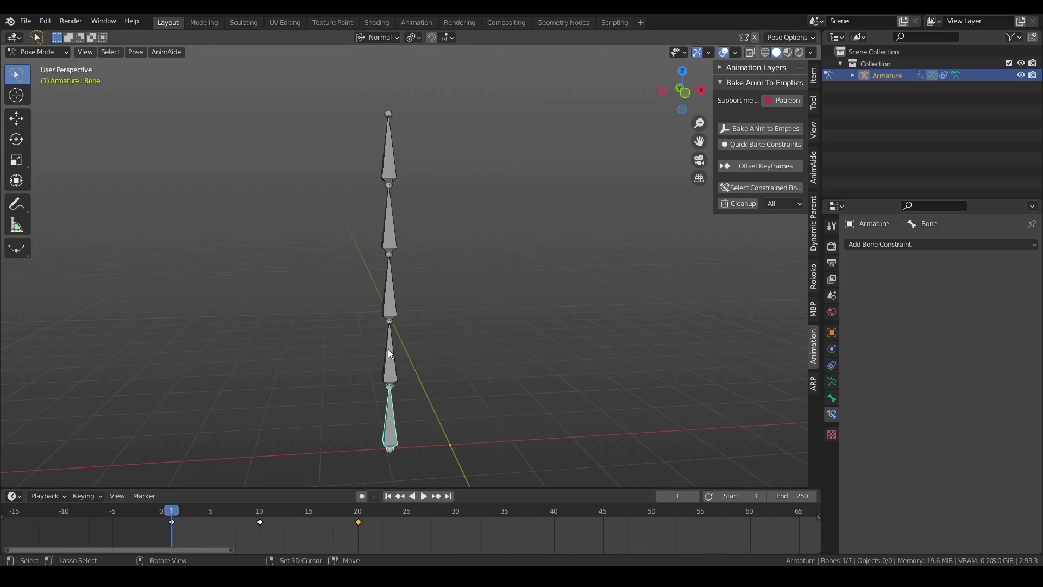
pyautogui.keyDown('shift'); pyautogui.click(388, 349); pyautogui.keyUp('shift')
pyautogui.keyDown('shift'); pyautogui.click(391, 294); pyautogui.keyUp('shift')
pyautogui.keyDown('shift'); pyautogui.click(384, 230); pyautogui.keyUp('shift')
pyautogui.keyDown('shift'); pyautogui.click(390, 159); pyautogui.keyUp('shift')
# Set Bake Anim to Empties to bake at the bone Tails
pyautogui.click(791, 134)
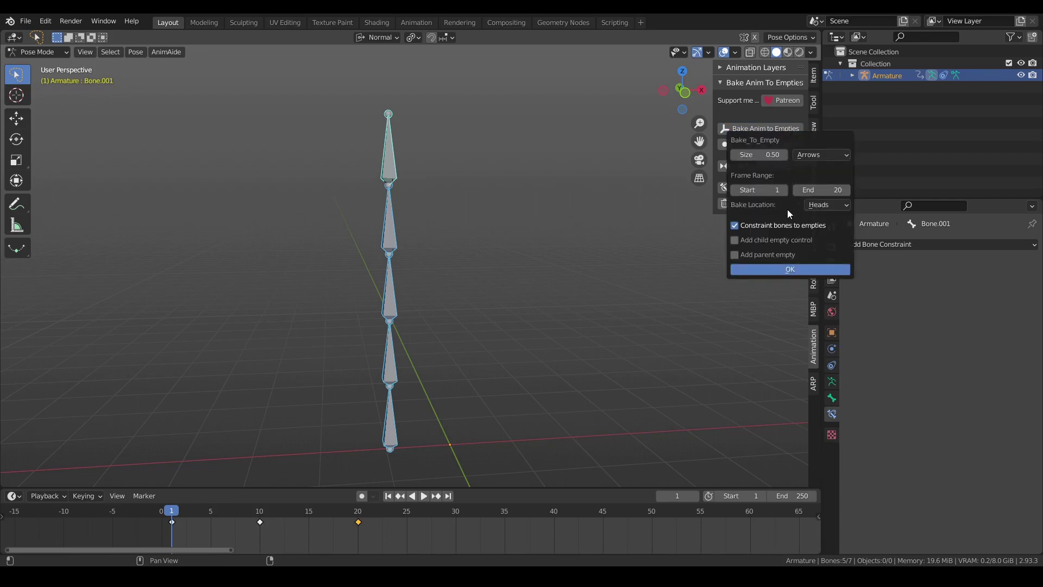
pyautogui.click(821, 205)
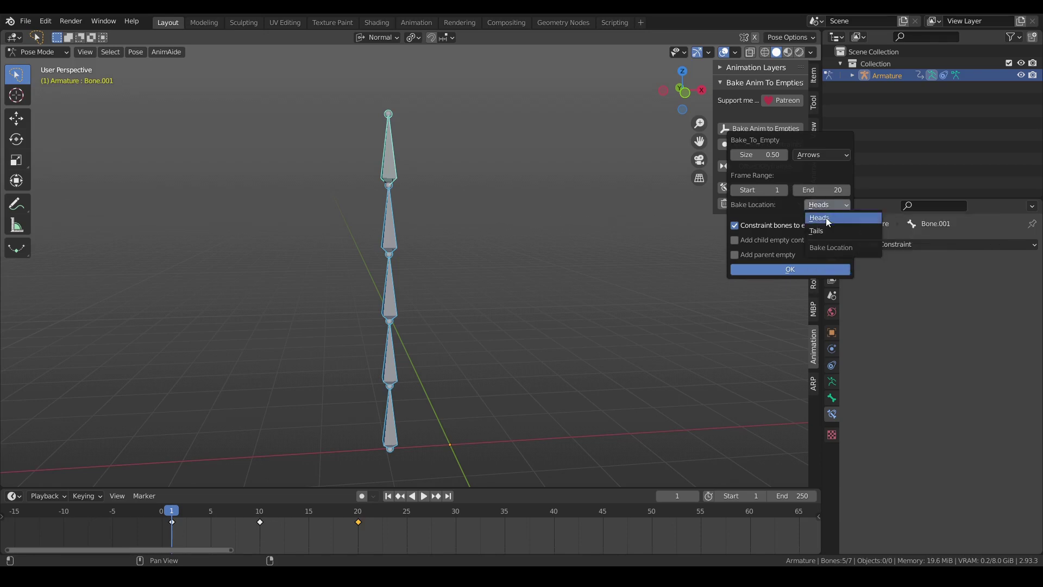
pyautogui.click(827, 228)
pyautogui.click(808, 268)
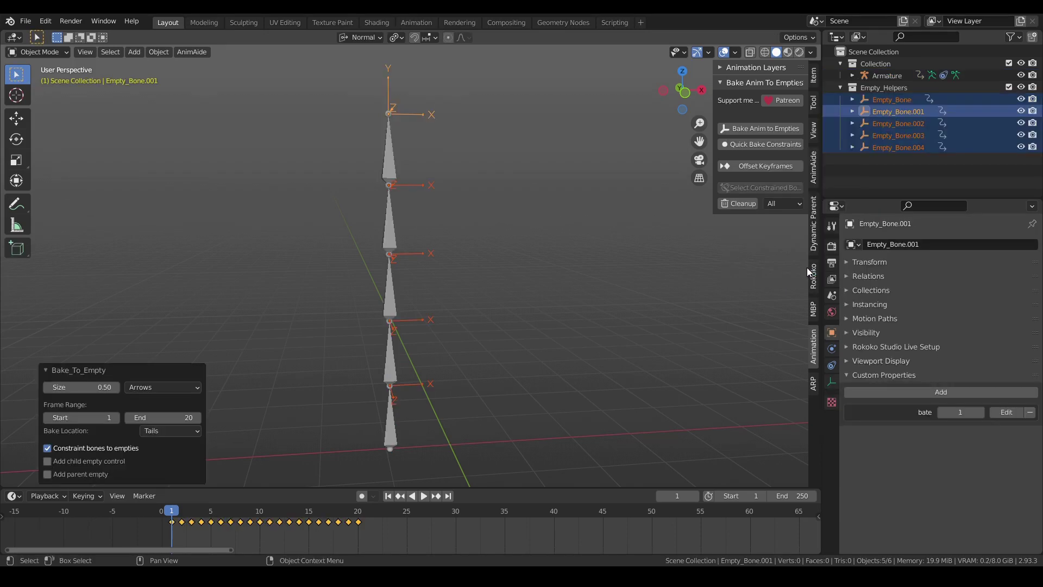
pyautogui.press('space')
pyautogui.press('space')
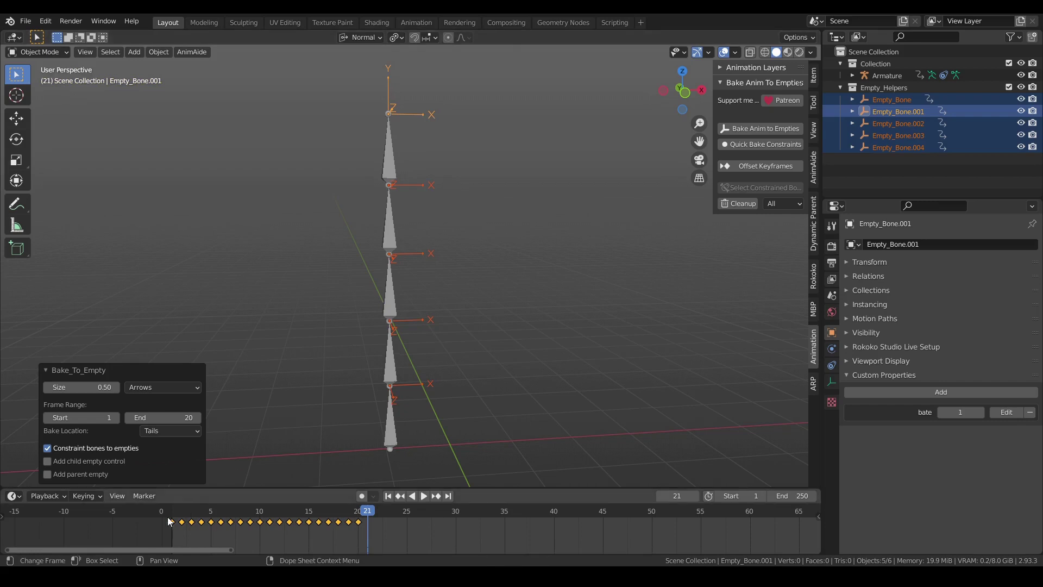
pyautogui.click(185, 518)
pyautogui.moveTo(185, 521); pyautogui.dragTo(249, 513)
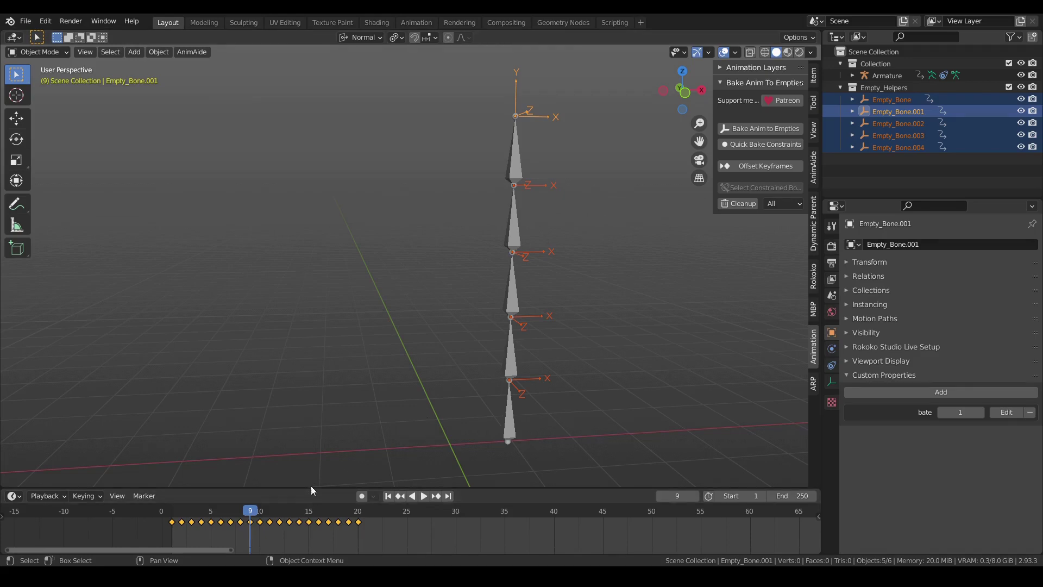
# Offset the empties' keyframes by 1 frame per link and replay the follow-through
pyautogui.click(768, 164)
pyautogui.click(785, 216)
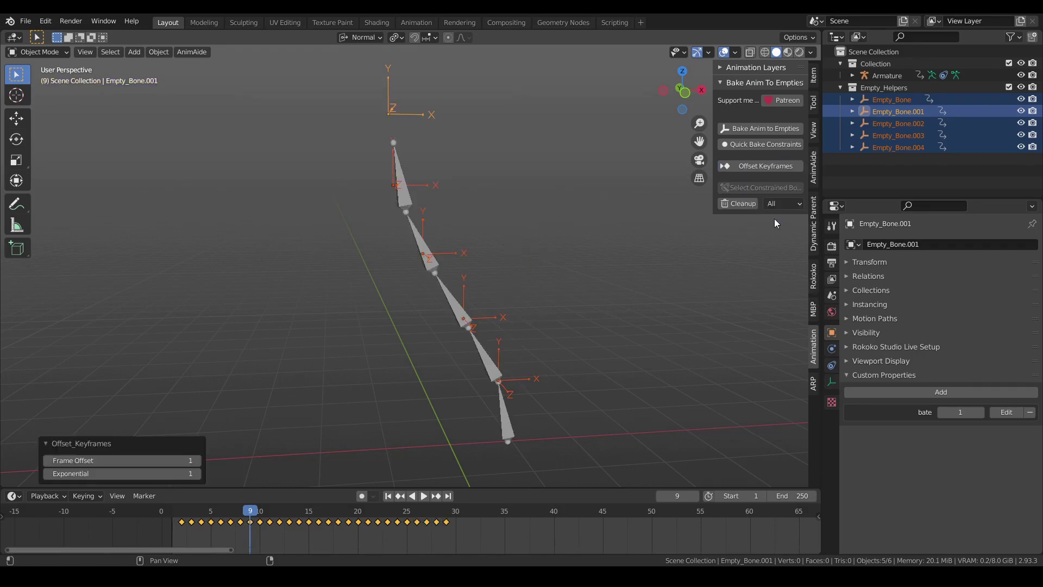
pyautogui.click(179, 516)
pyautogui.press('space')
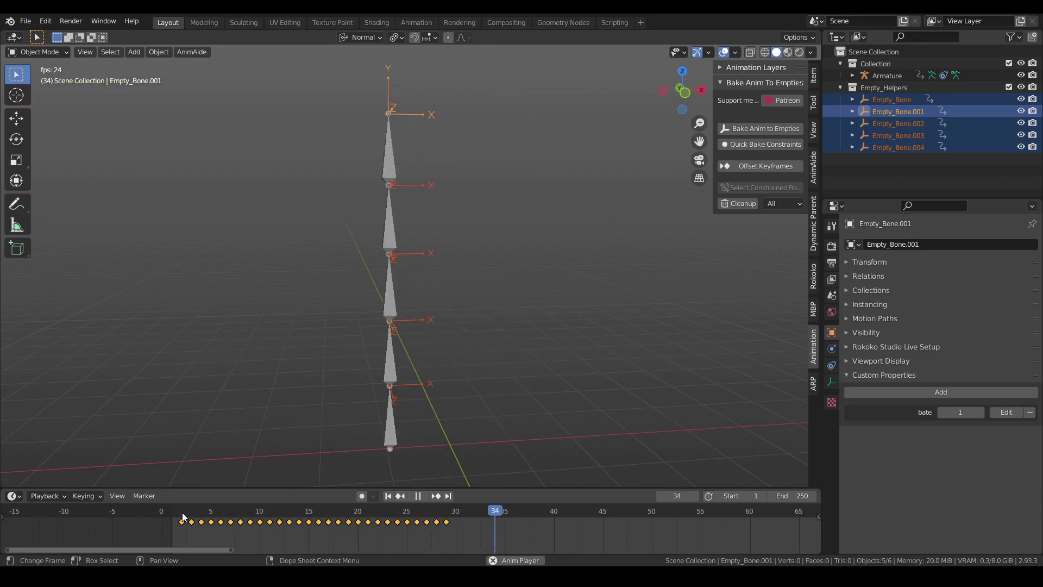
pyautogui.press('space')
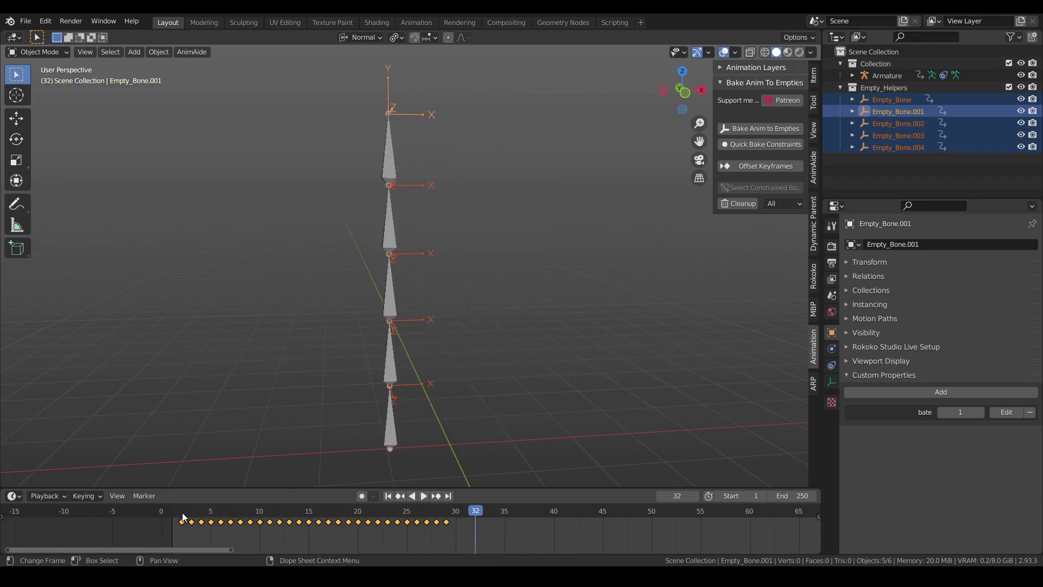
pyautogui.click(184, 517)
pyautogui.press('space')
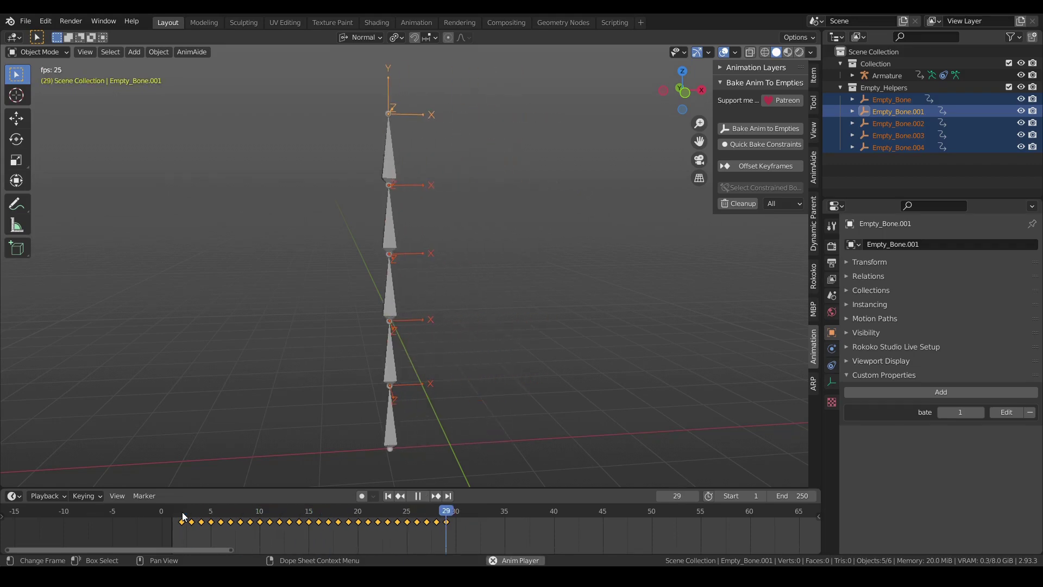
pyautogui.press('Escape')
# Put the Armature in Pose Mode with X-ray on and select the top two bones
pyautogui.click(396, 210)
pyautogui.hotkey('ctrl', 'Tab')
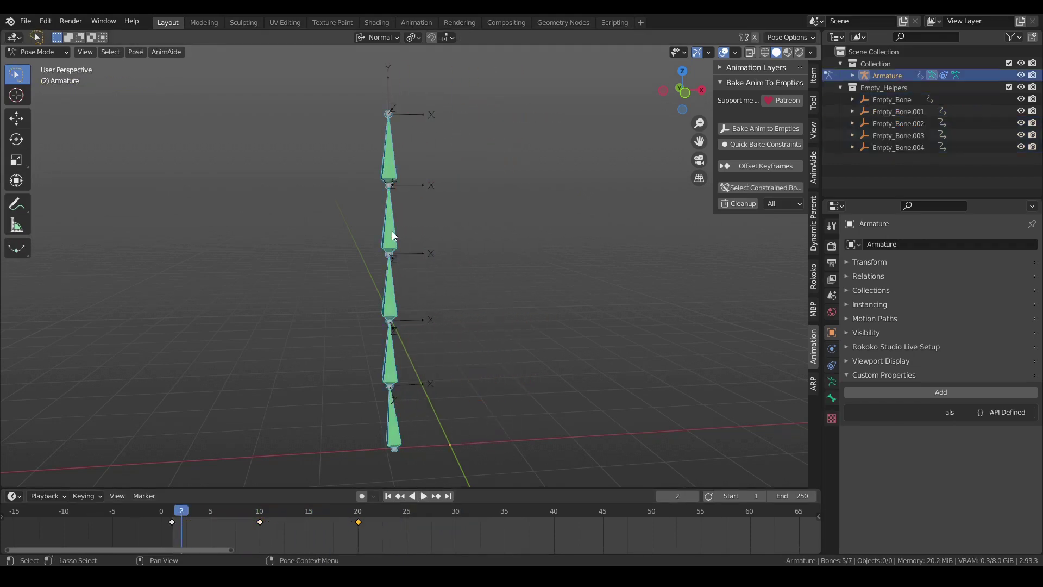
pyautogui.hotkey('alt', 'z')
pyautogui.click(390, 199)
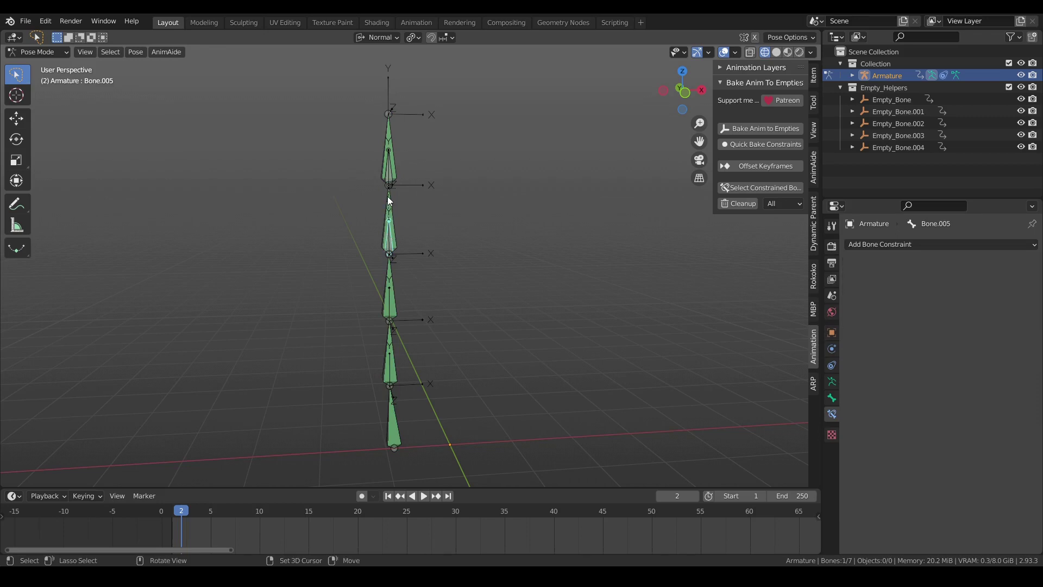
pyautogui.keyDown('shift'); pyautogui.click(392, 173); pyautogui.keyUp('shift')
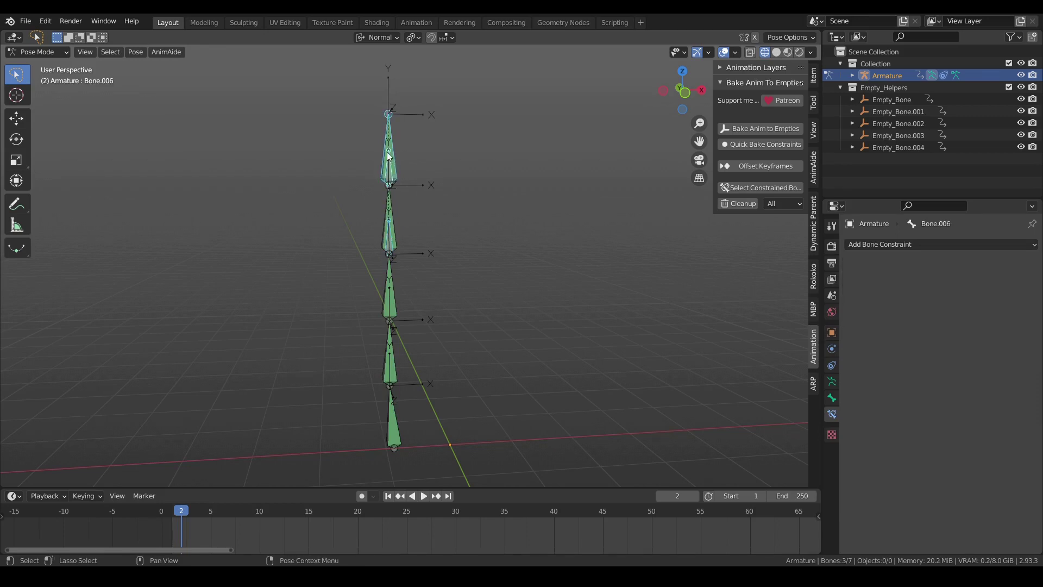
pyautogui.press('b')
pyautogui.moveTo(400, 135); pyautogui.dragTo(407, 137, button='middle')
# Bake the top two bones to empties at their Heads
pyautogui.click(760, 129)
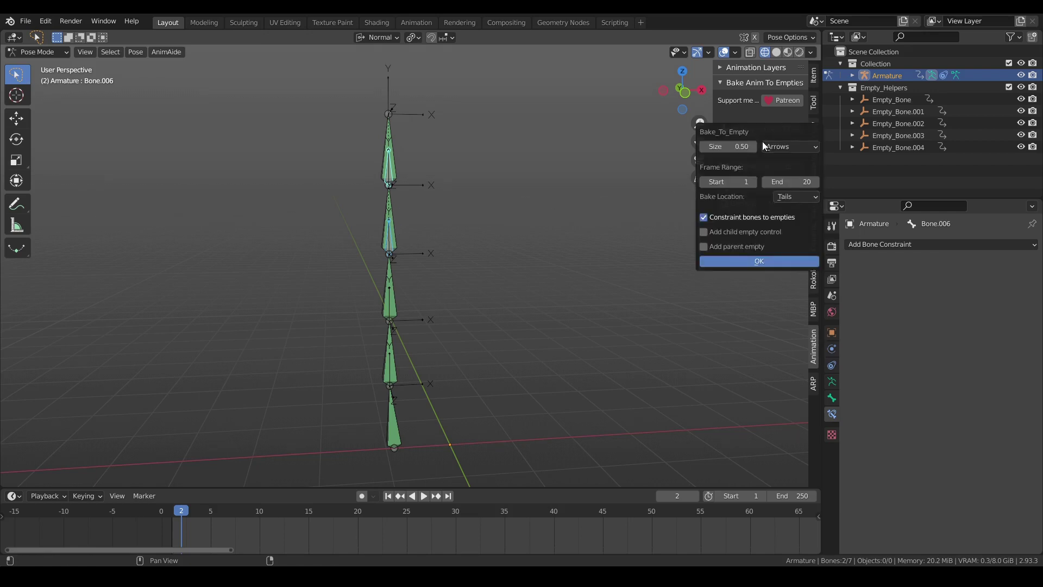
pyautogui.click(795, 197)
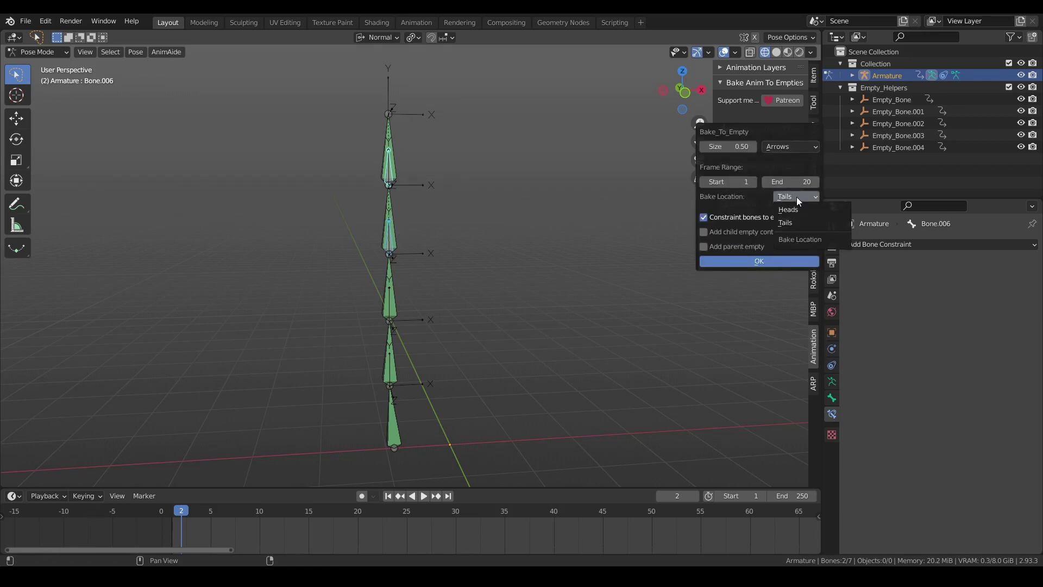
pyautogui.click(800, 210)
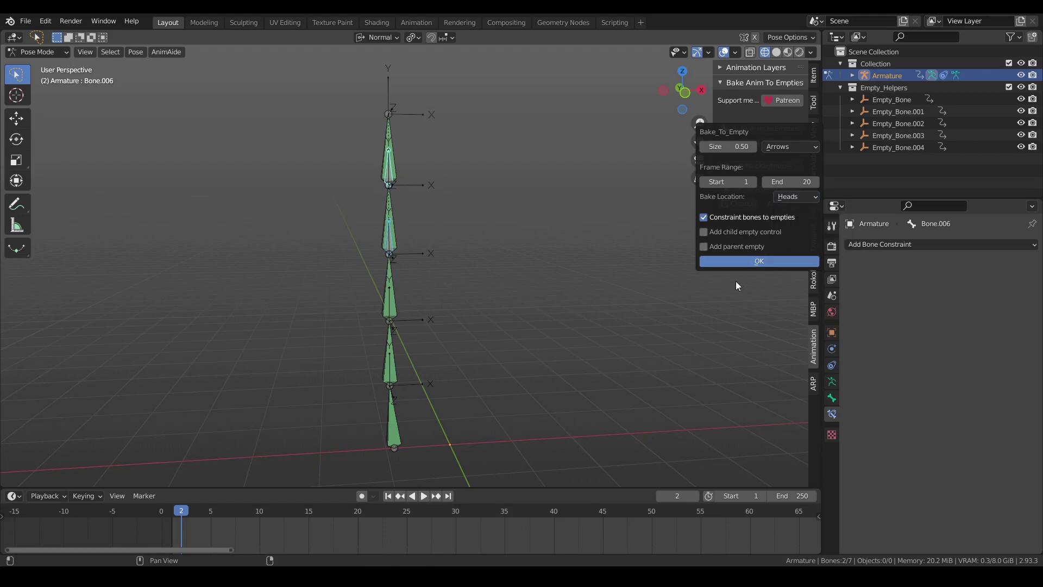
pyautogui.click(732, 262)
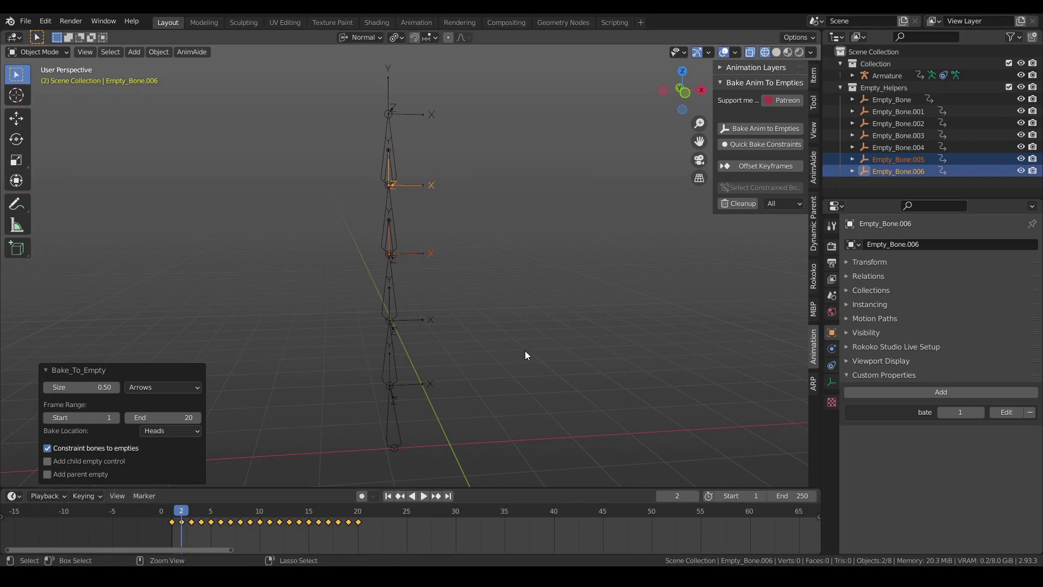
# Redo the Heads bake with End frame 30 and play the result
pyautogui.hotkey('ctrl', 'z')
pyautogui.click(774, 128)
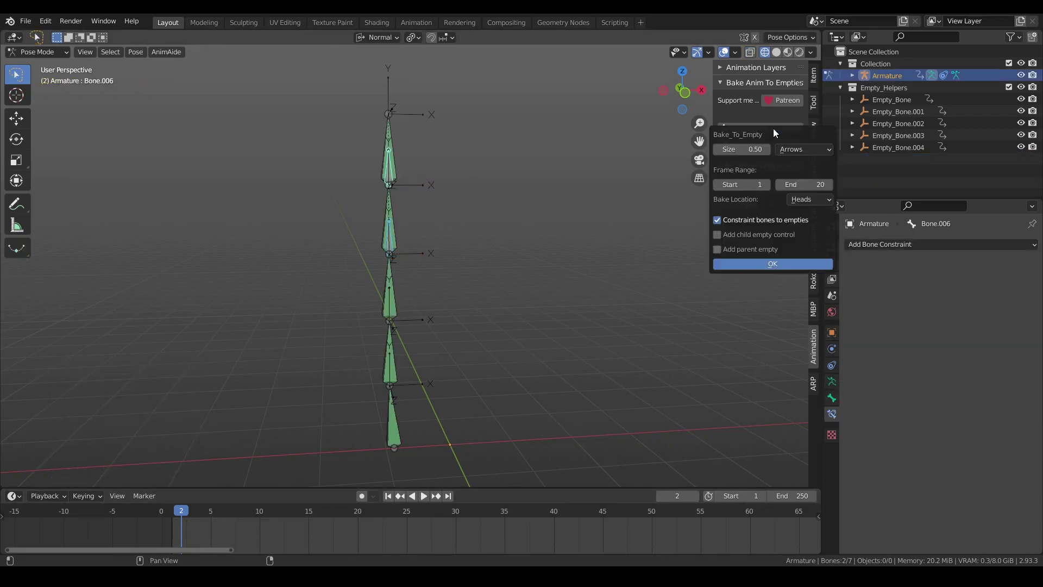
pyautogui.click(811, 184)
pyautogui.write('30')
pyautogui.click(776, 262)
pyautogui.press('space')
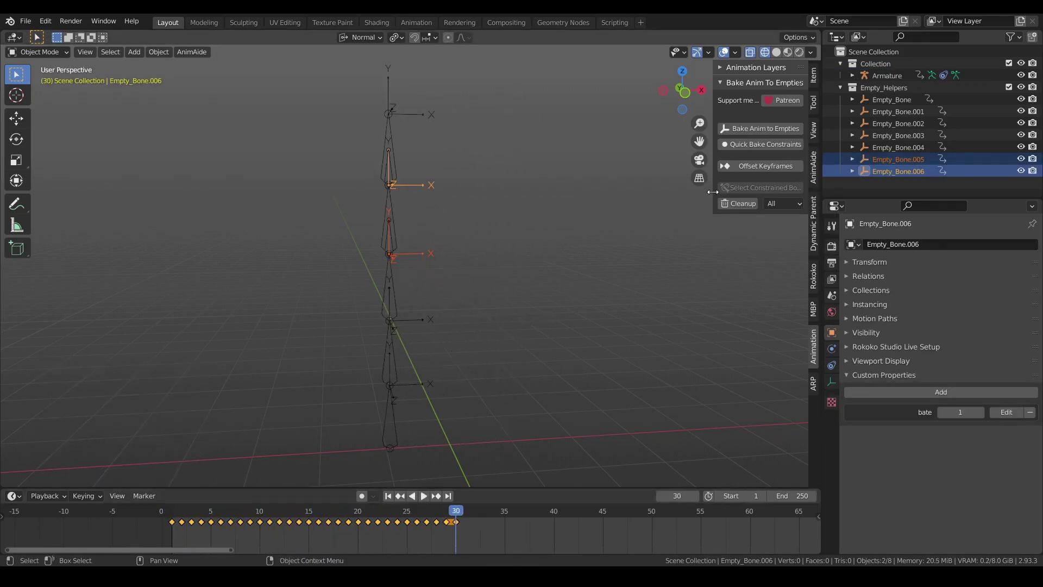
# Offset the two new empties' keyframes, then rewind and play the follow-through
pyautogui.click(741, 168)
pyautogui.click(741, 219)
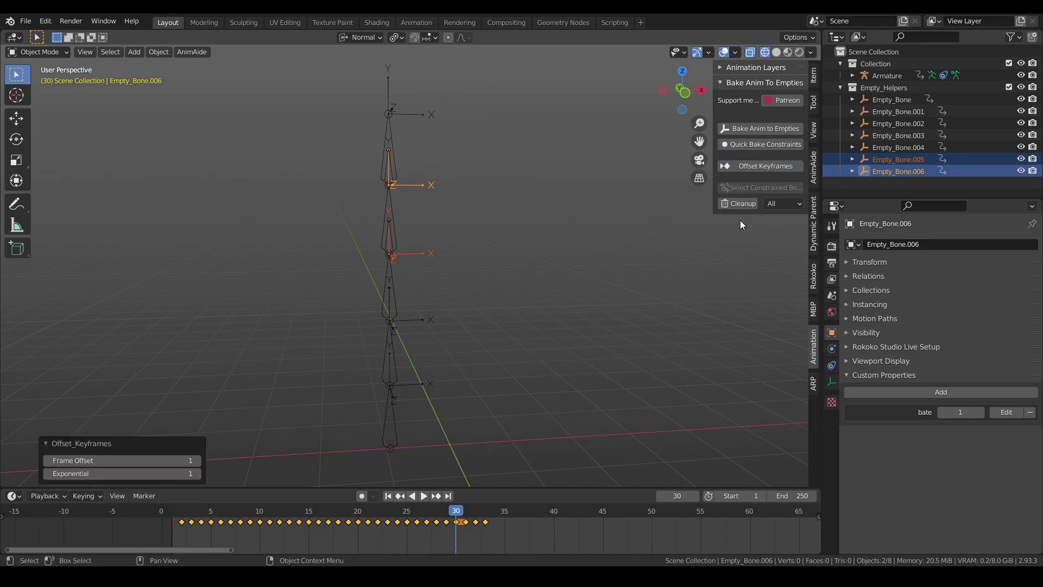
pyautogui.hotkey('shift', 'Left')
pyautogui.press('space')
pyautogui.hotkey('shift', 'z')
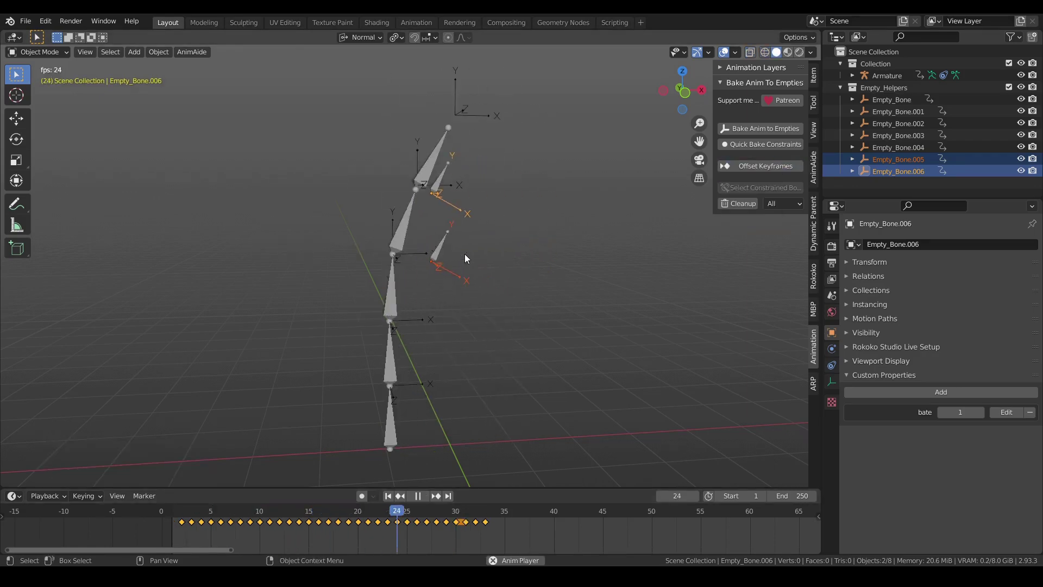
# Scrub around frames 3–18, stop at frame 15, and return the Armature to Pose Mode
pyautogui.click(186, 512)
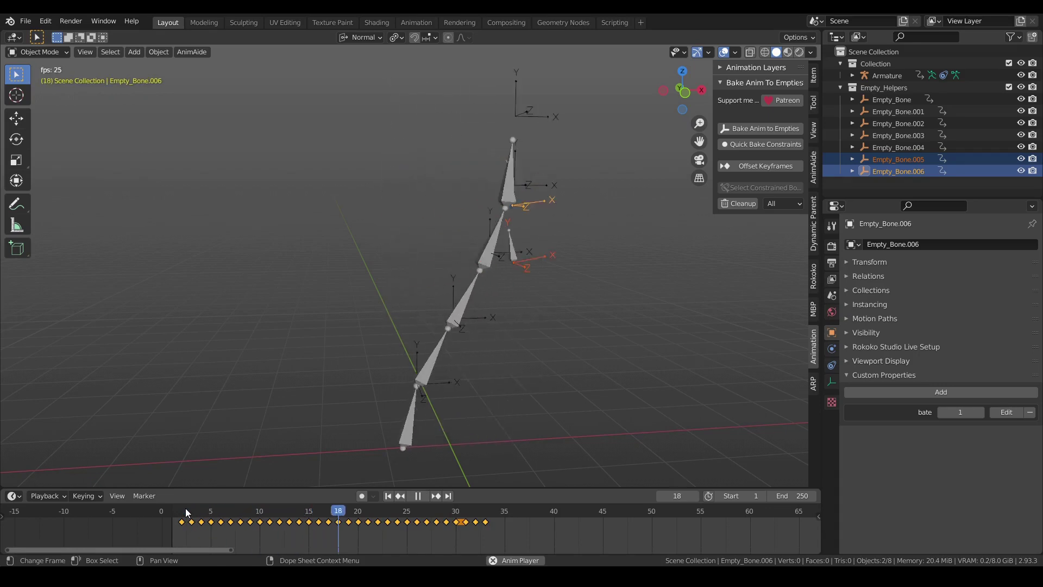
pyautogui.press('space')
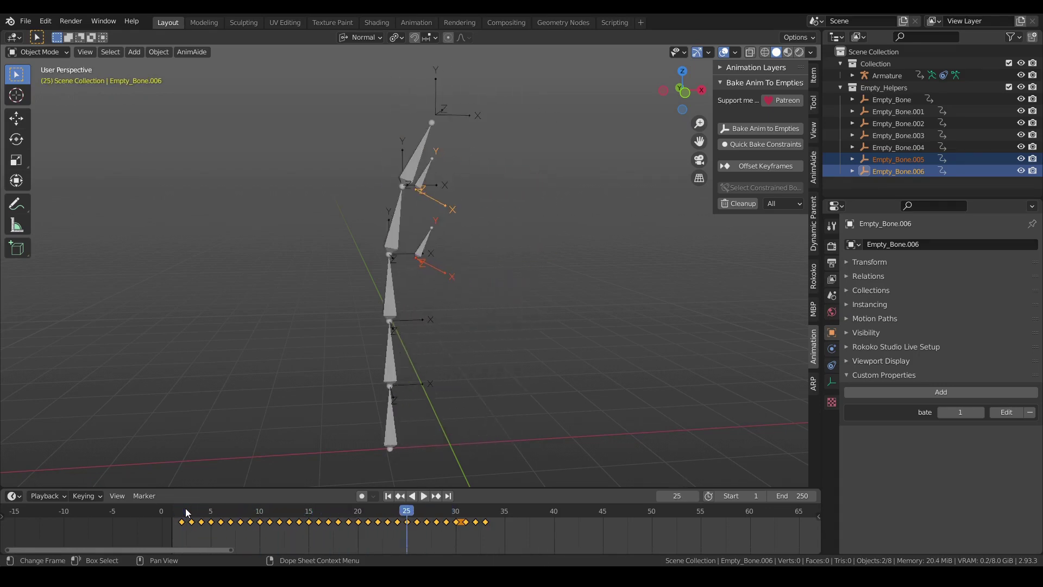
pyautogui.click(186, 513)
pyautogui.press('space')
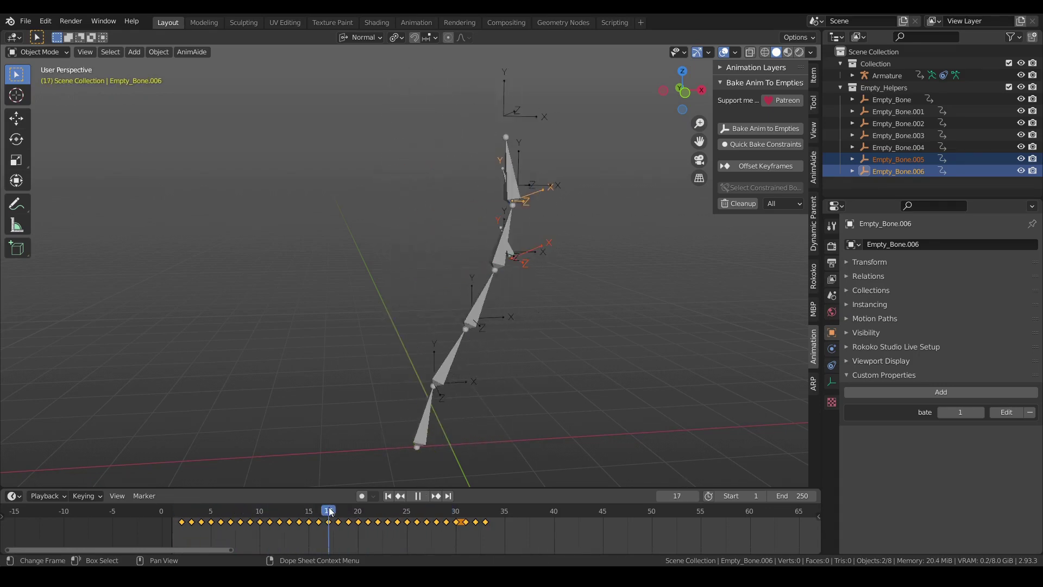
pyautogui.click(339, 511)
pyautogui.moveTo(339, 509)
pyautogui.mouseDown()
pyautogui.moveTo(233, 511)
pyautogui.moveTo(484, 511)
pyautogui.moveTo(321, 513)
pyautogui.mouseUp()
pyautogui.press('space')
pyautogui.click(503, 306)
pyautogui.hotkey('ctrl', 'Tab')
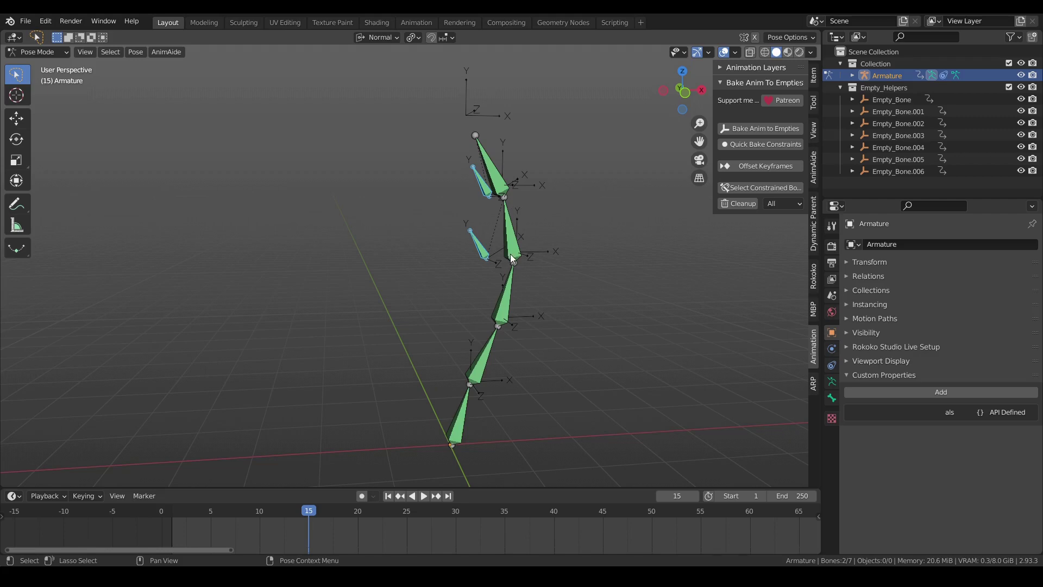
pyautogui.moveTo(520, 271); pyautogui.dragTo(521, 283, button='middle')
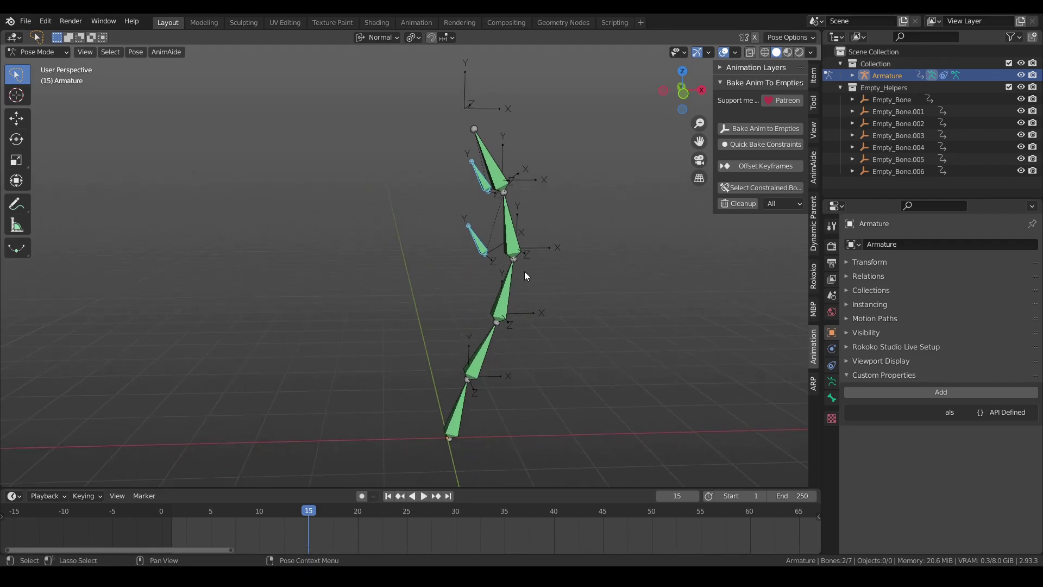
pyautogui.click(745, 203)
pyautogui.click(203, 511)
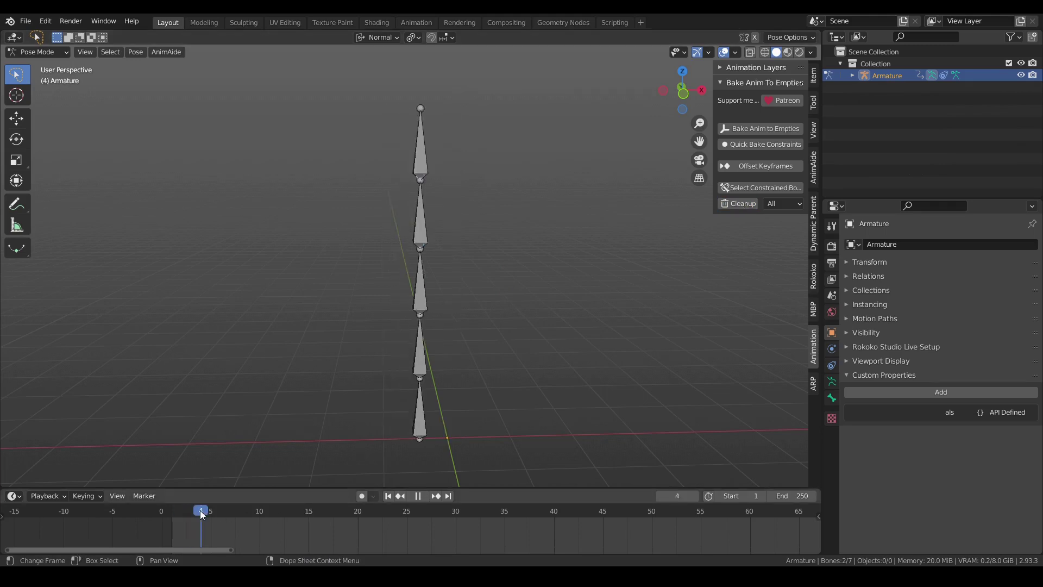
pyautogui.press('space')
pyautogui.click(203, 510)
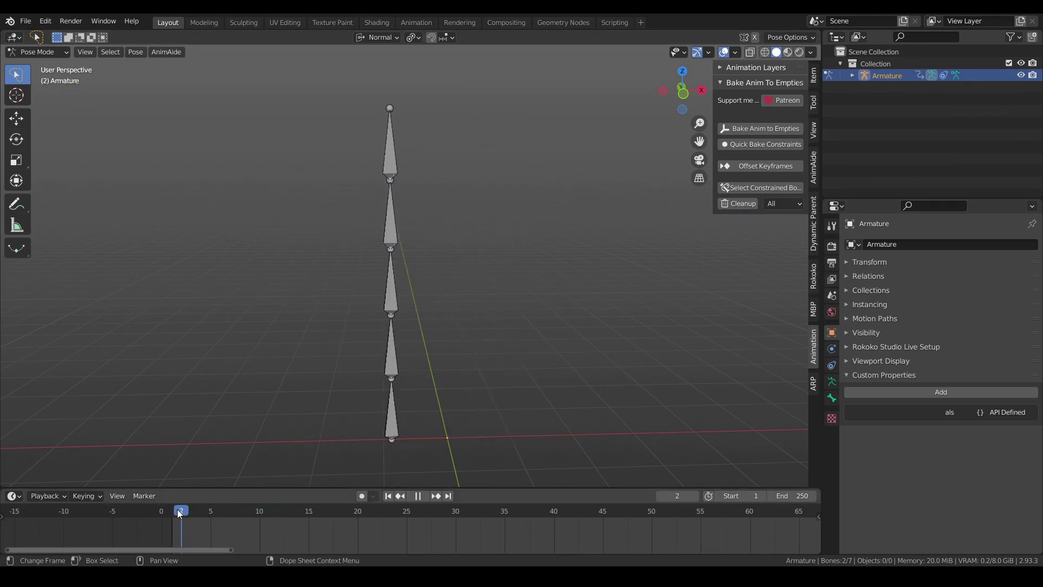
pyautogui.hotkey('ctrl', 'z')
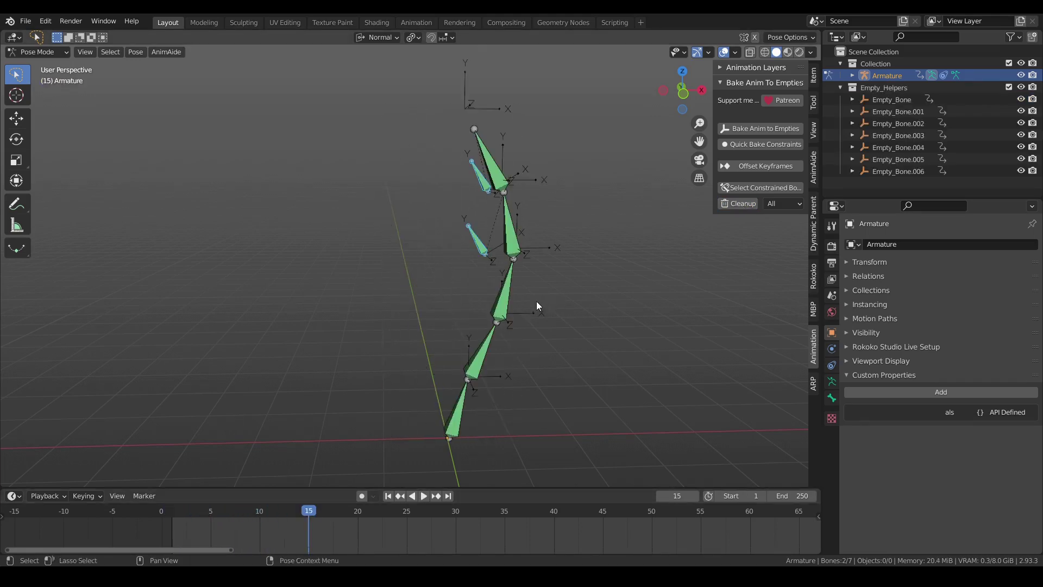
pyautogui.moveTo(191, 514); pyautogui.dragTo(319, 511)
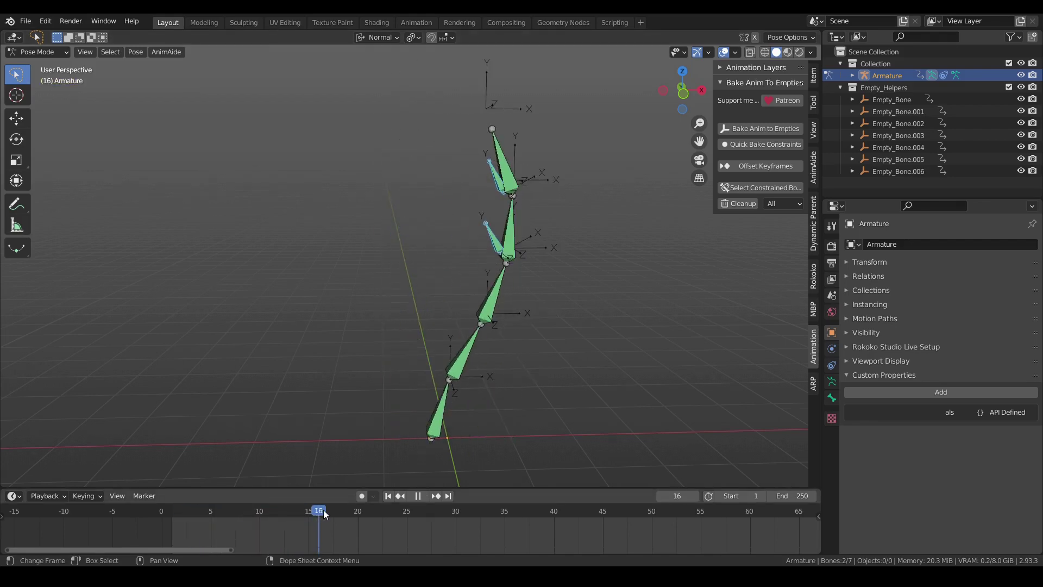
pyautogui.click(757, 144)
pyautogui.moveTo(187, 515)
pyautogui.mouseDown()
pyautogui.moveTo(442, 508)
pyautogui.moveTo(172, 511)
pyautogui.mouseUp()
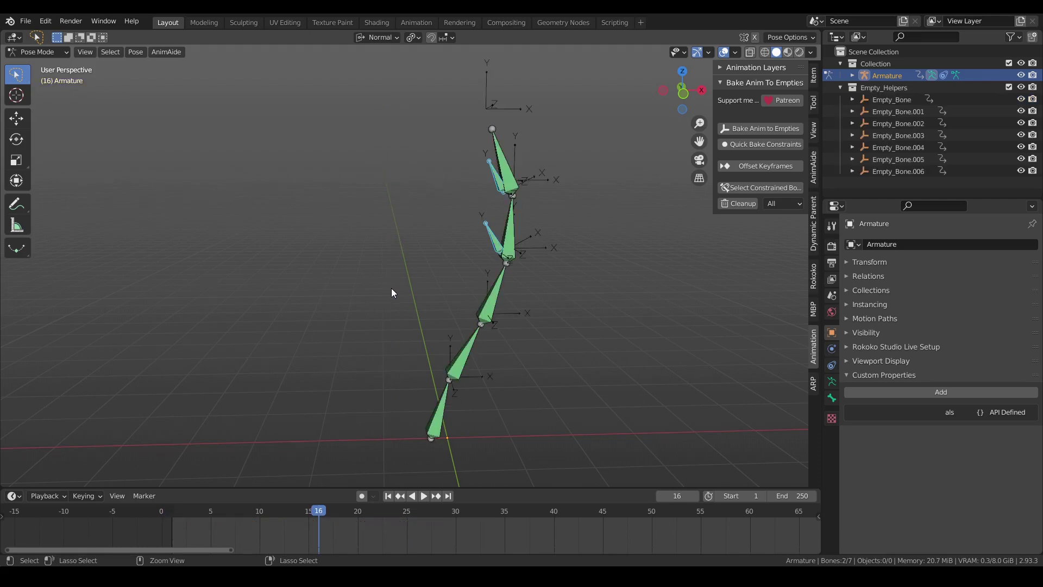
# Clean up the old helper empties and select all five chain bones at frame 1
pyautogui.click(739, 203)
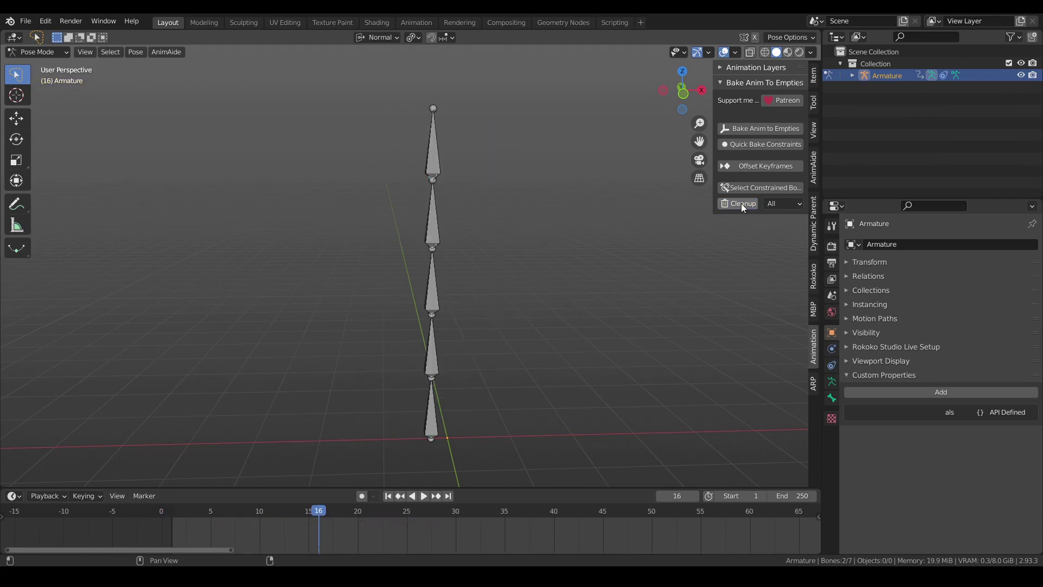
pyautogui.click(172, 513)
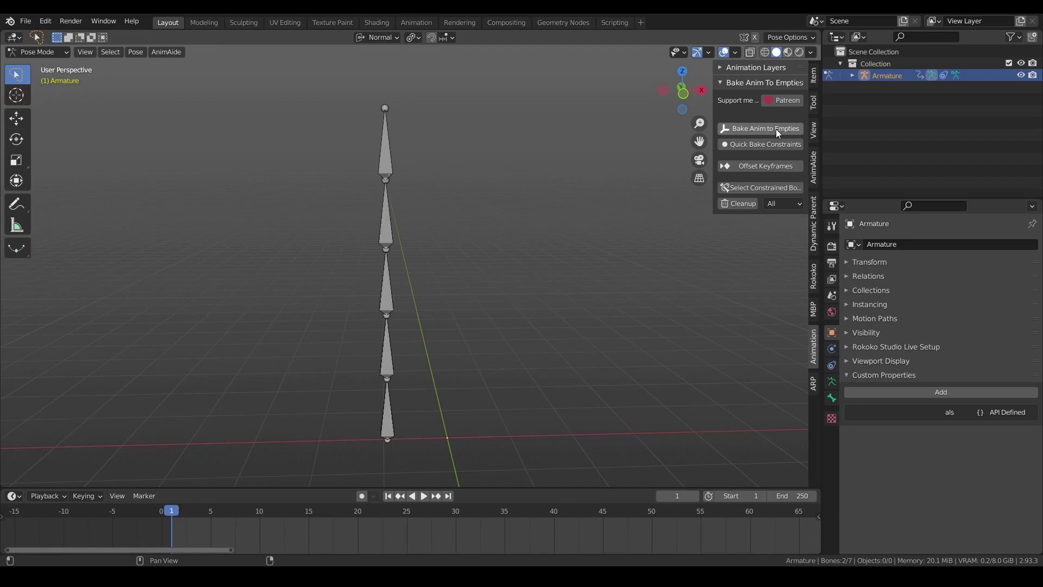
pyautogui.click(387, 413)
pyautogui.keyDown('shift'); pyautogui.click(387, 348); pyautogui.keyUp('shift')
pyautogui.keyDown('shift'); pyautogui.click(388, 292); pyautogui.keyUp('shift')
pyautogui.keyDown('shift'); pyautogui.click(380, 226); pyautogui.keyUp('shift')
pyautogui.keyDown('shift'); pyautogui.click(384, 172); pyautogui.keyUp('shift')
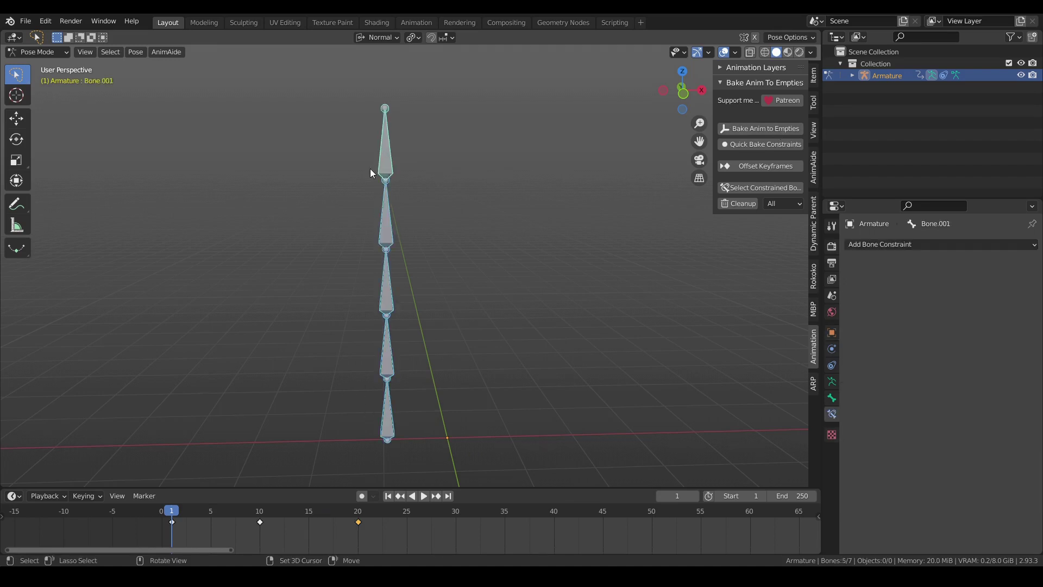
# Bake the chain to empties at bone Tails with child controls and a parent empty
pyautogui.click(773, 130)
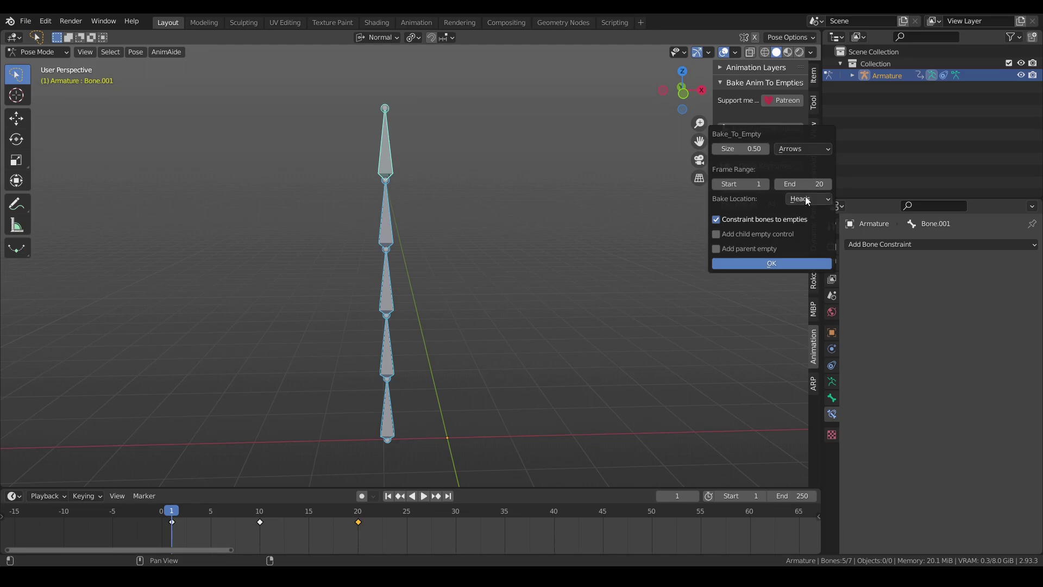
pyautogui.click(807, 199)
pyautogui.click(806, 222)
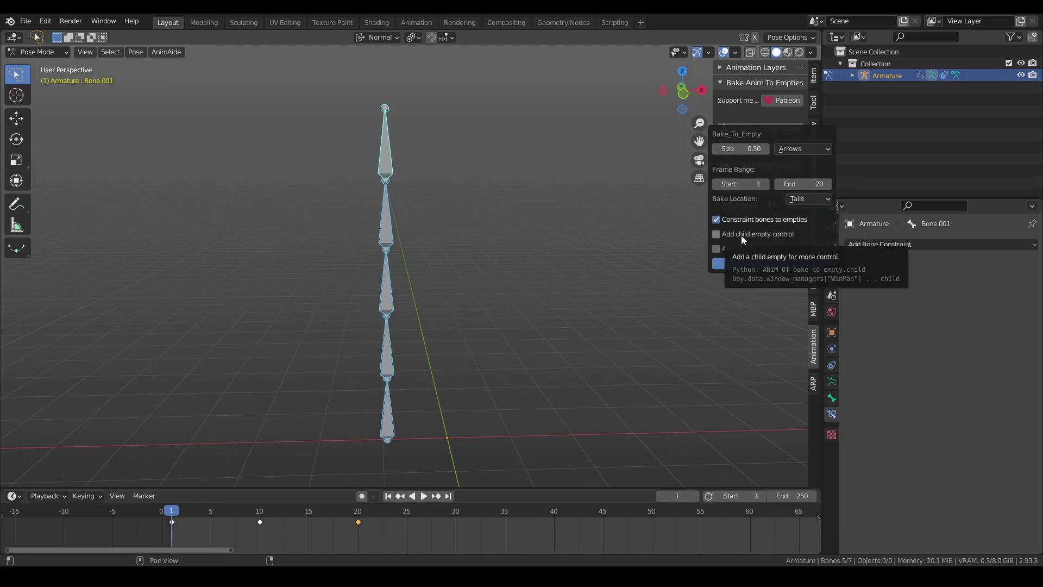
pyautogui.click(742, 234)
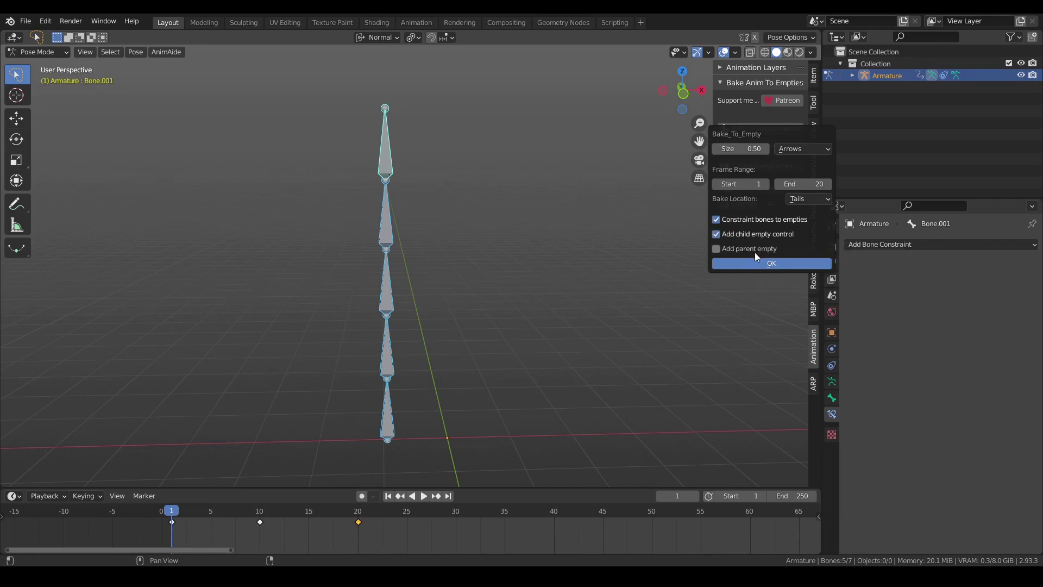
pyautogui.click(757, 249)
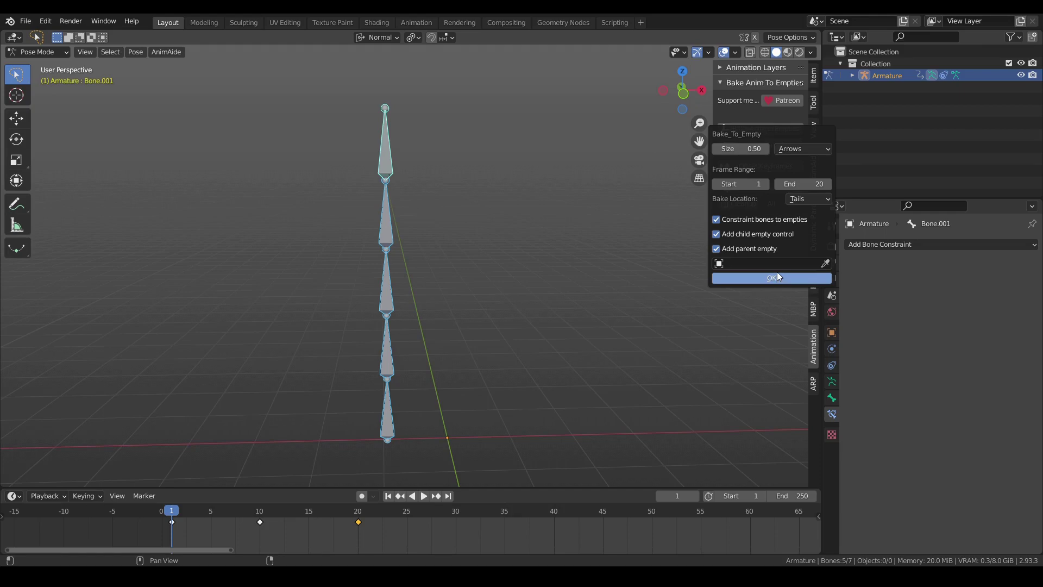
pyautogui.click(778, 276)
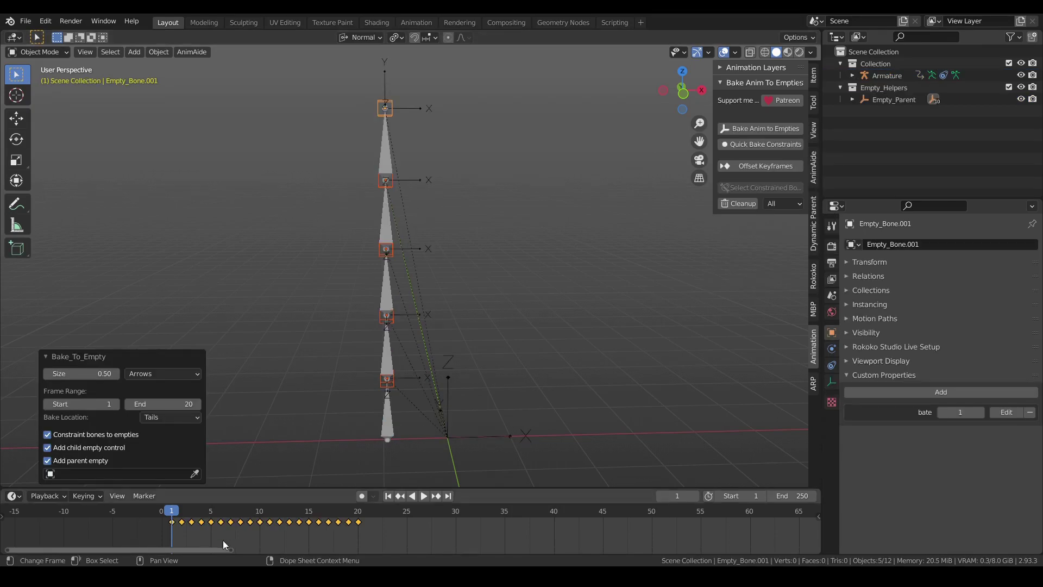
# Offset the tail empties' keyframes by 1 frame and scrub through the follow-through
pyautogui.click(774, 166)
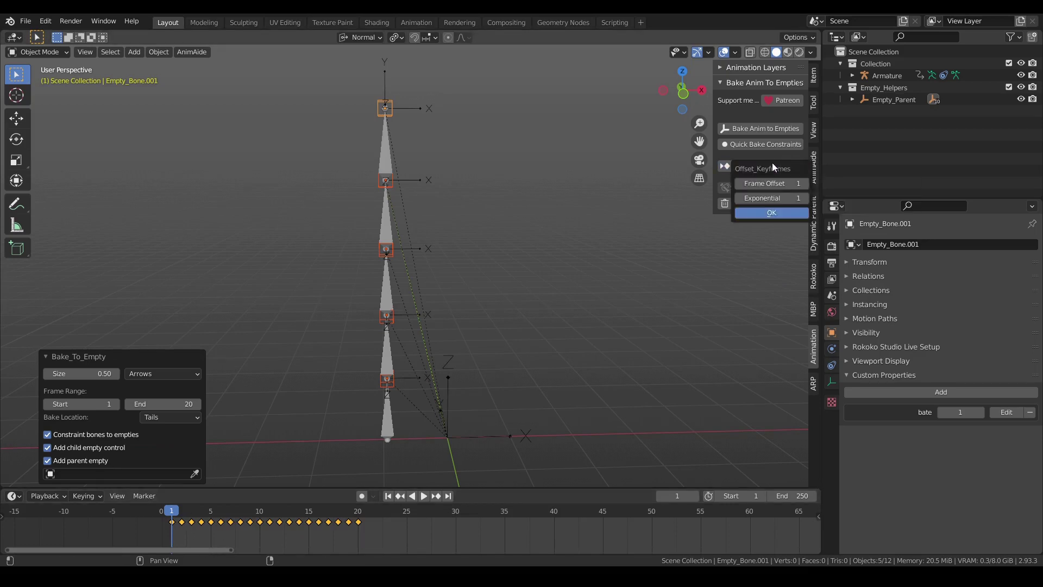
pyautogui.click(780, 210)
pyautogui.moveTo(179, 513); pyautogui.dragTo(319, 510)
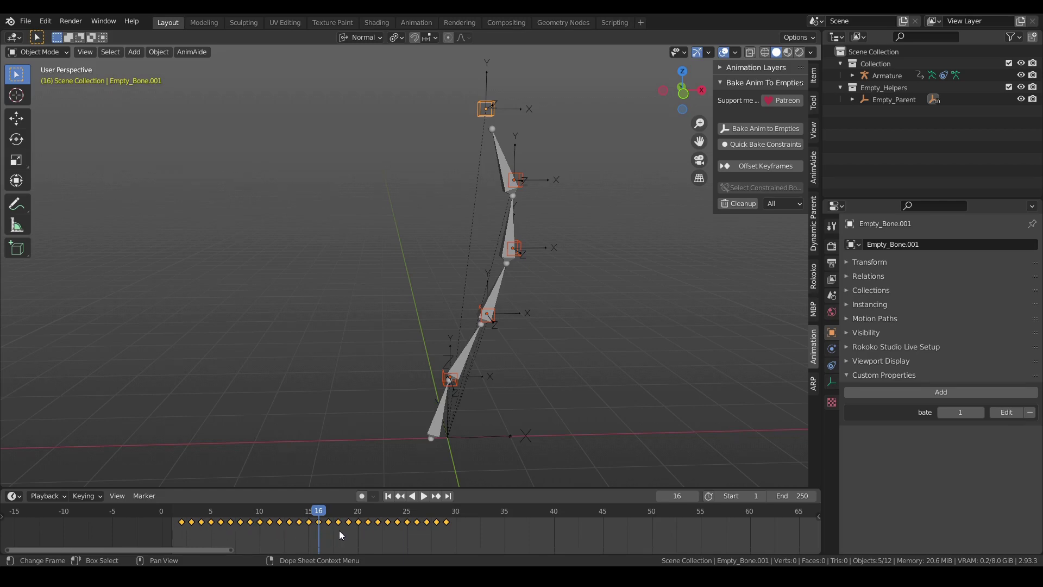
# Move Empty_Bone.003_child to a new offset and scrub frames 13–18 to see the bend
pyautogui.click(543, 247)
pyautogui.press('g')
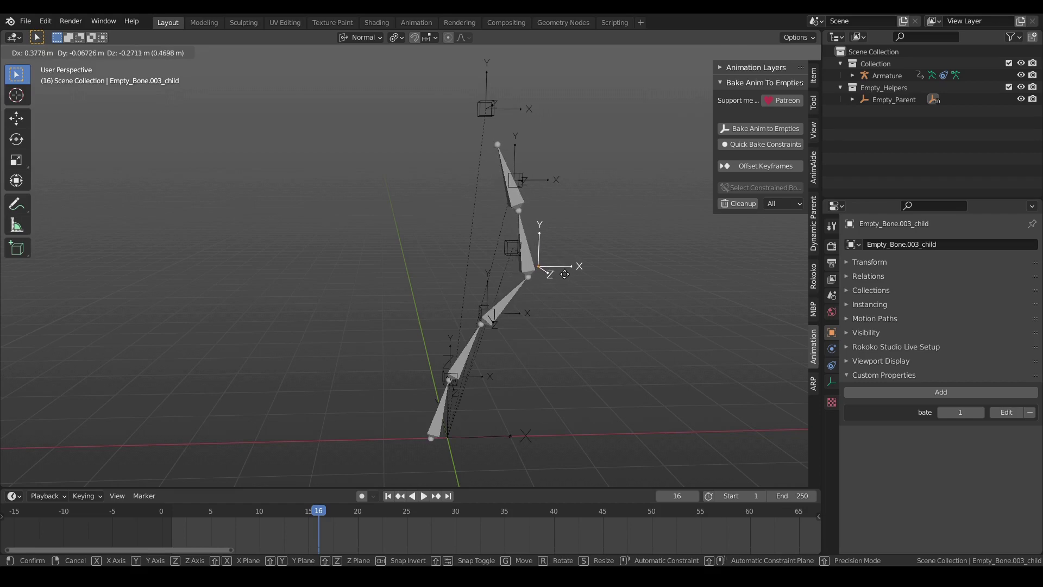
pyautogui.click(568, 278)
pyautogui.click(310, 514)
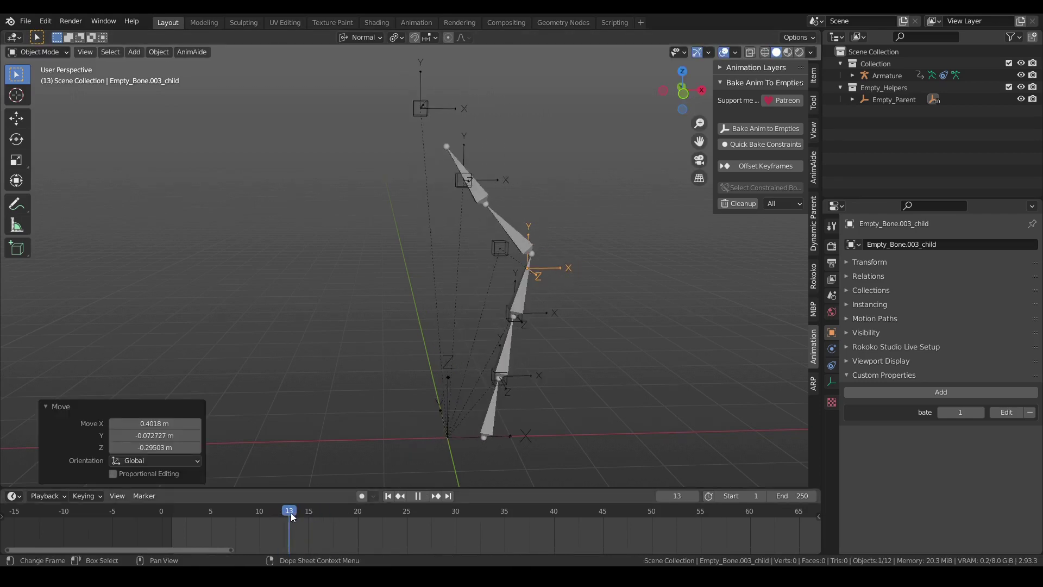
pyautogui.moveTo(295, 513); pyautogui.dragTo(367, 535)
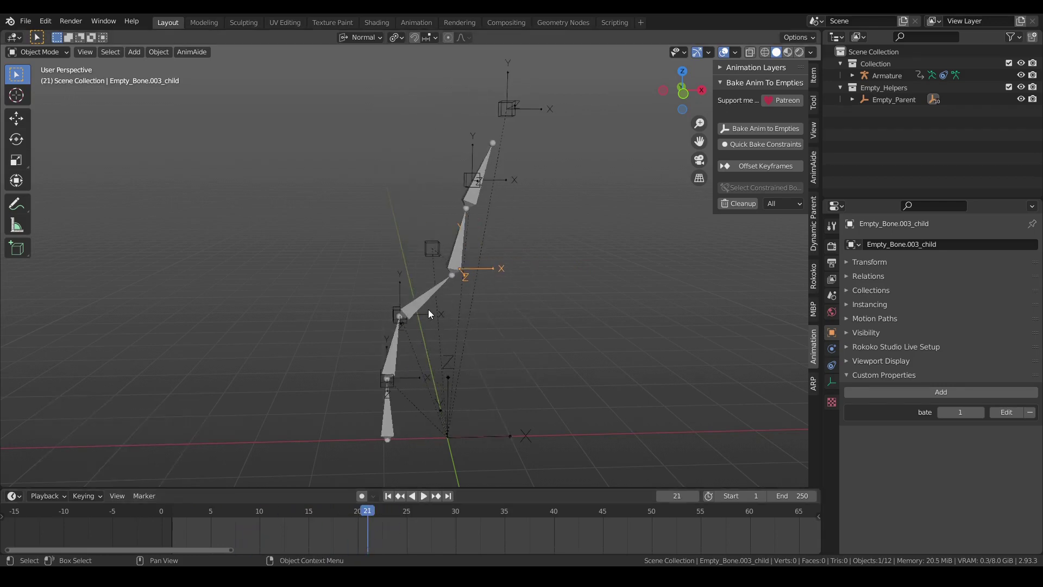
# Shift Empty_Bone.004_child sideways and rotate Empty_Parent to tilt the chain
pyautogui.press('g')
pyautogui.click(404, 328)
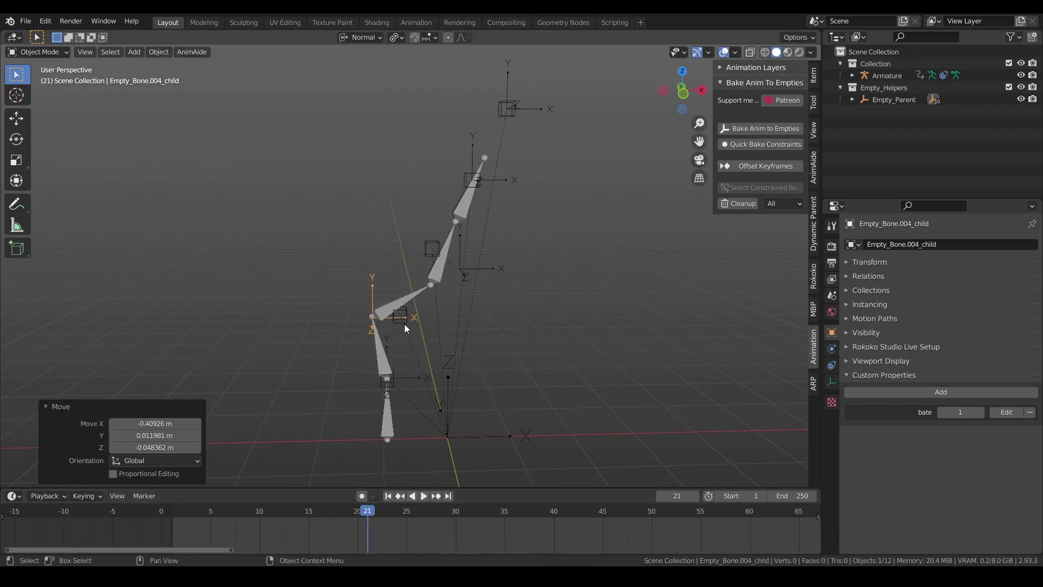
pyautogui.click(448, 388)
pyautogui.moveTo(441, 377); pyautogui.dragTo(461, 356, button='middle')
pyautogui.press('r')
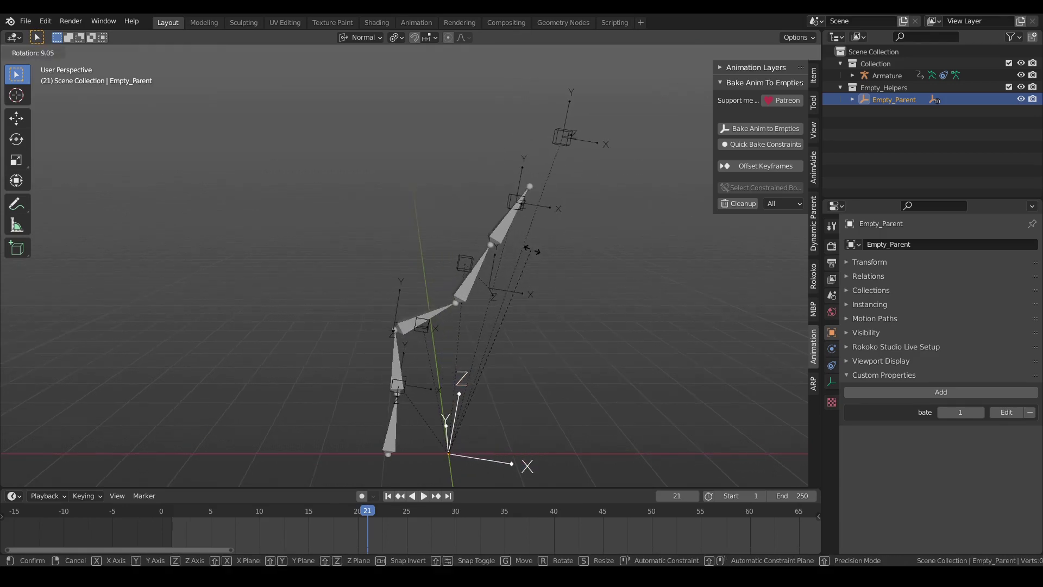
pyautogui.click(411, 339)
# Play the animation from the start to review the bent, tilted chain
pyautogui.click(178, 512)
pyautogui.press('space')
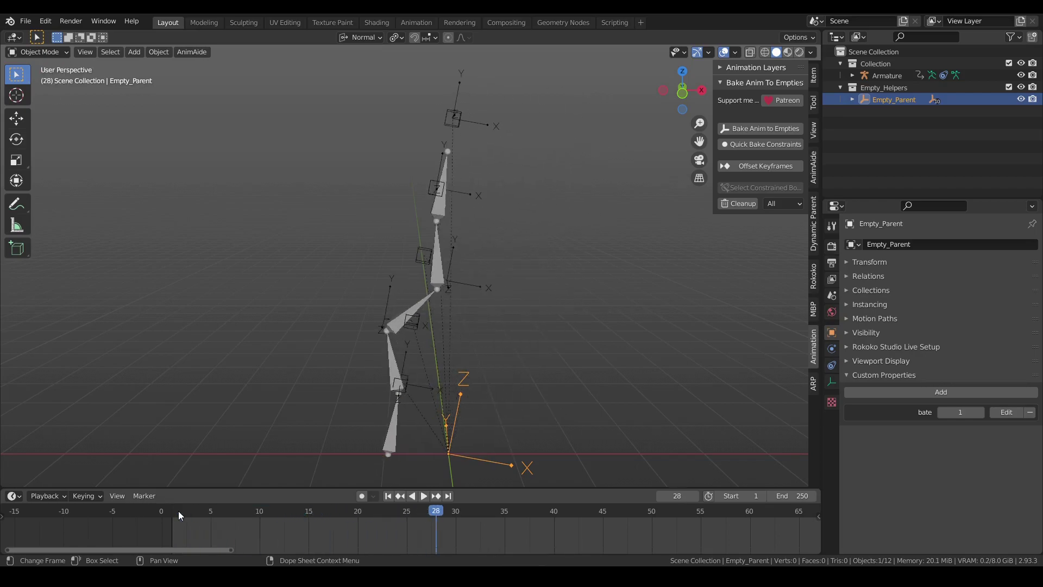
pyautogui.click(178, 511)
pyautogui.press('Escape')
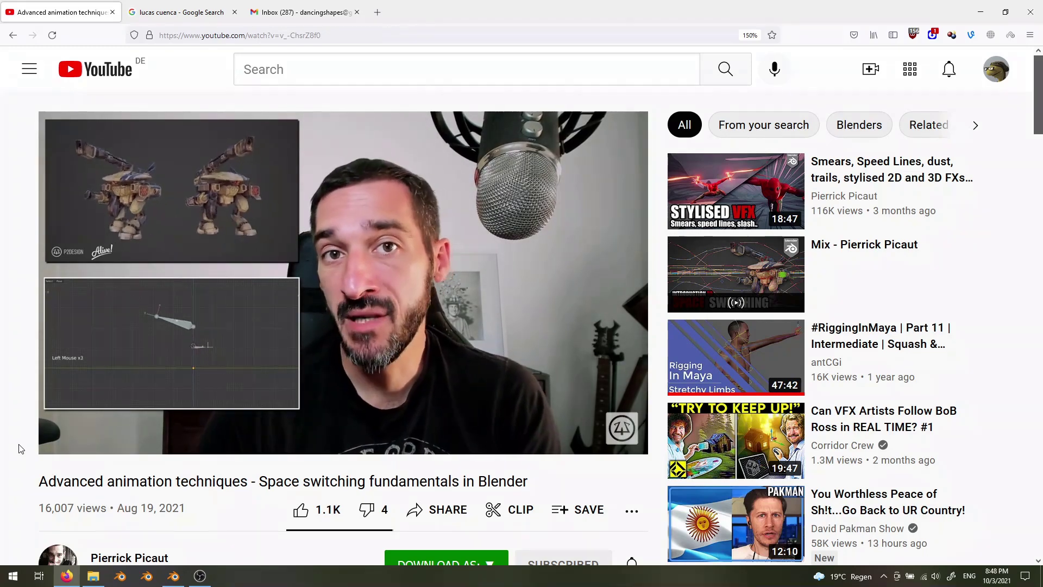
pyautogui.scroll(-1, 19, 449)
pyautogui.scroll(-2, 19, 449)
pyautogui.scroll(3, 19, 449)
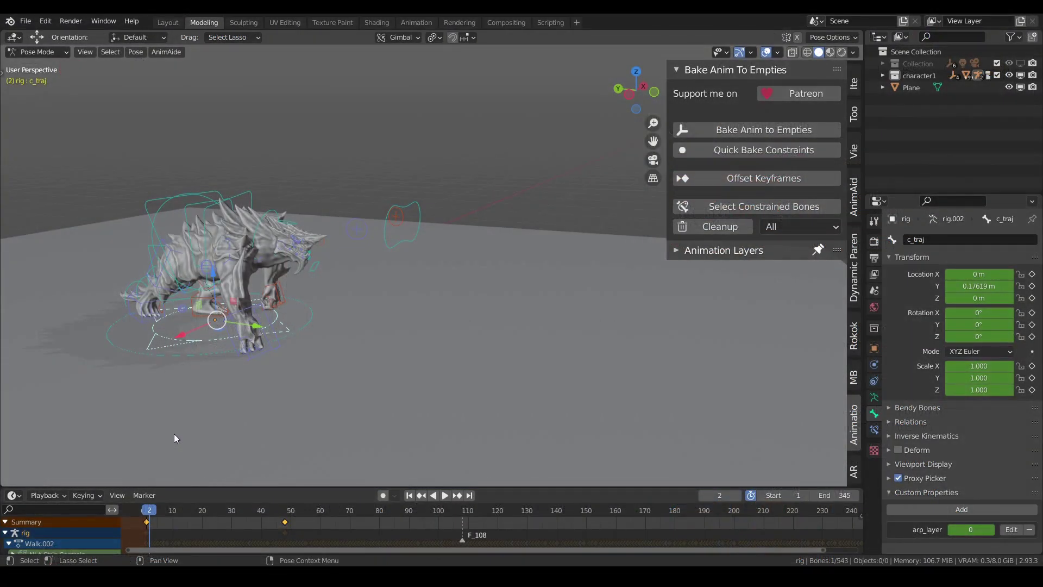
# Play the Walk.002 cycle, cancel an accidental c_traj move, and scrub back to early frames
pyautogui.press('space')
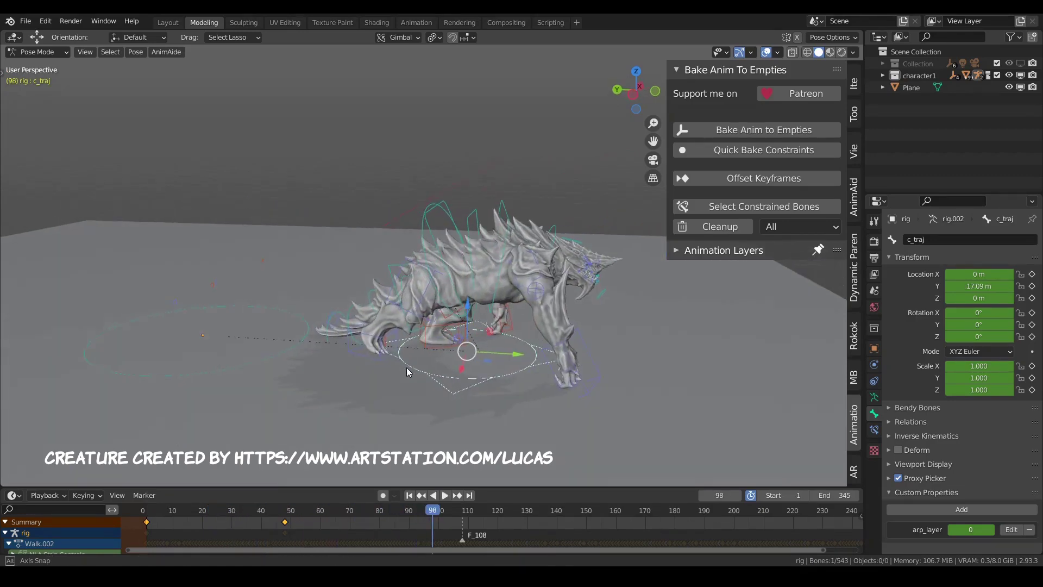
pyautogui.press('space')
pyautogui.press('g')
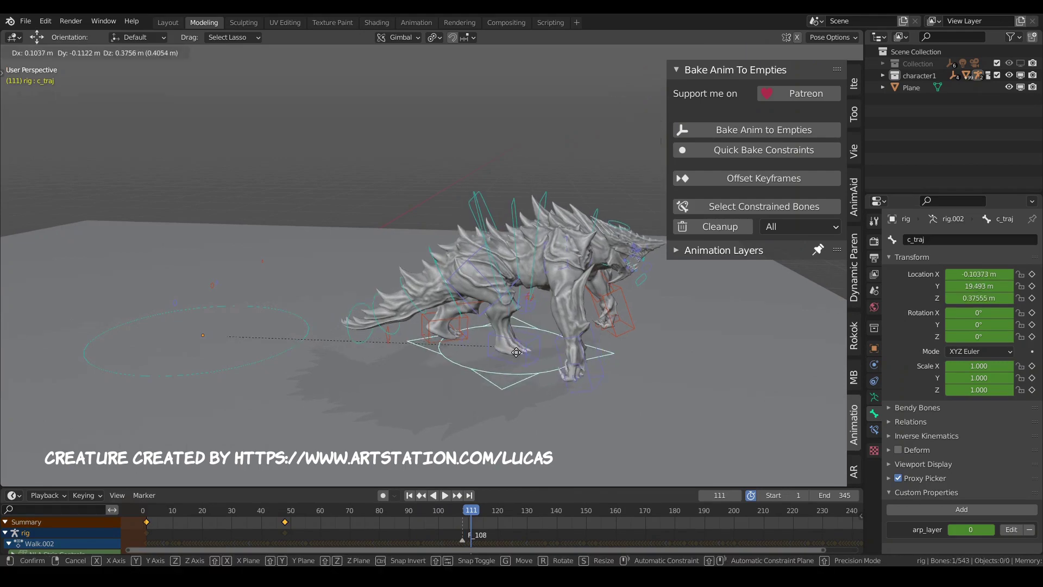
pyautogui.press('Escape')
pyautogui.press('space')
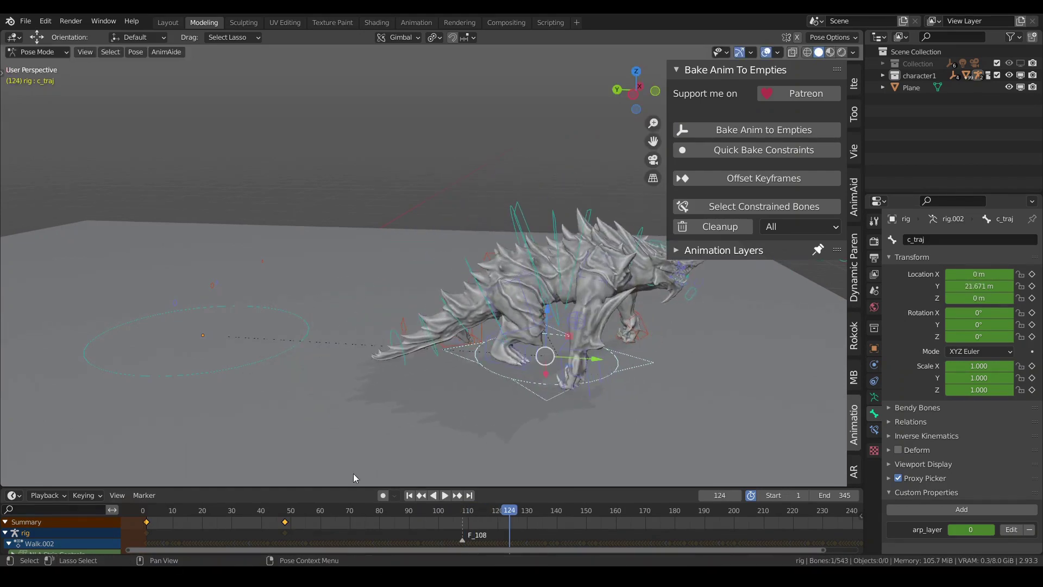
pyautogui.moveTo(197, 511); pyautogui.dragTo(145, 510)
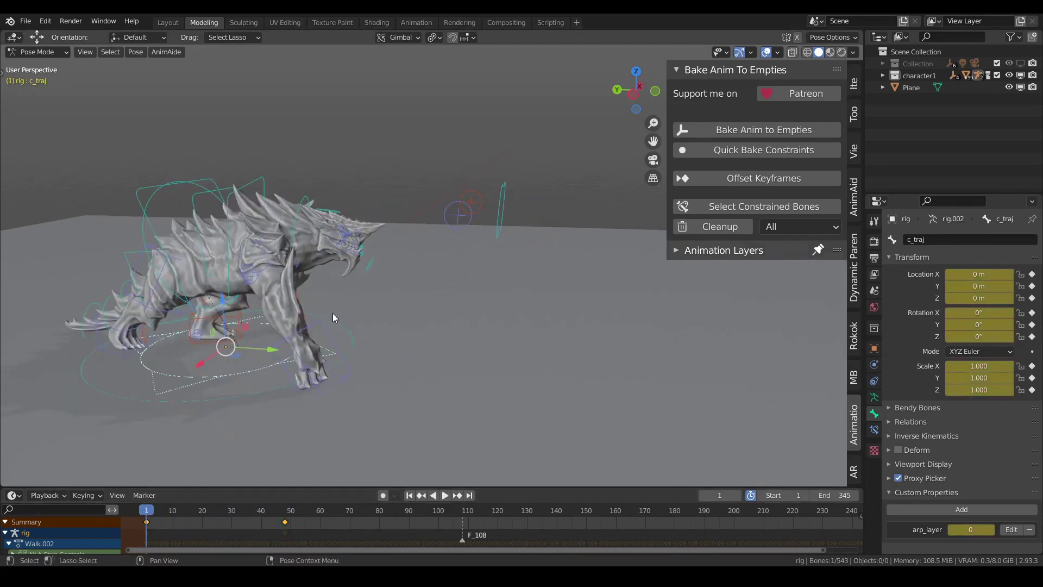
# Select the two limb controls, root master and head, then enable Add parent empty for the bake
pyautogui.moveTo(340, 323); pyautogui.dragTo(299, 308, button='middle')
pyautogui.click(320, 339)
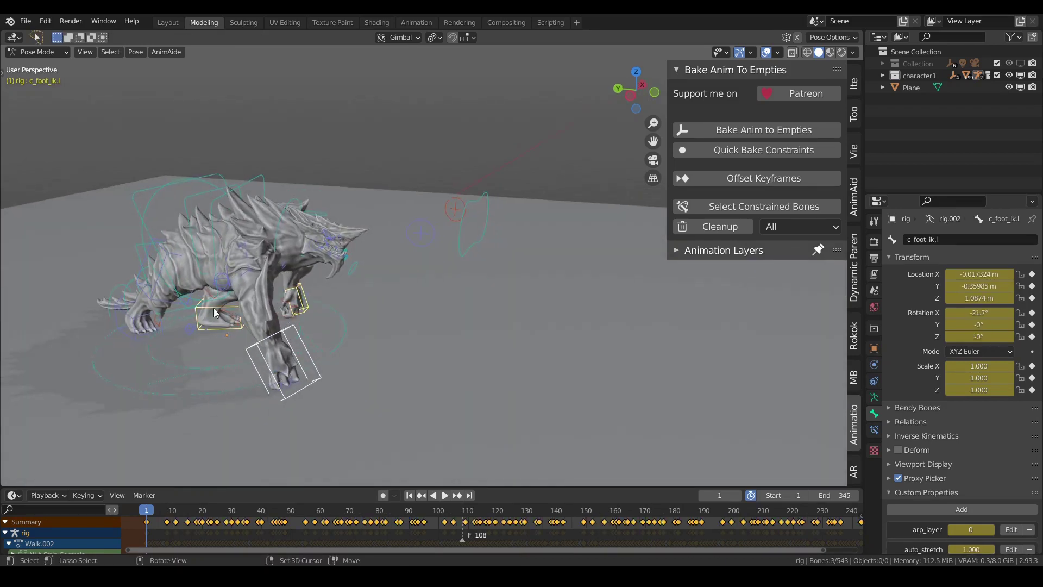
pyautogui.keyDown('shift'); pyautogui.click(137, 335); pyautogui.keyUp('shift')
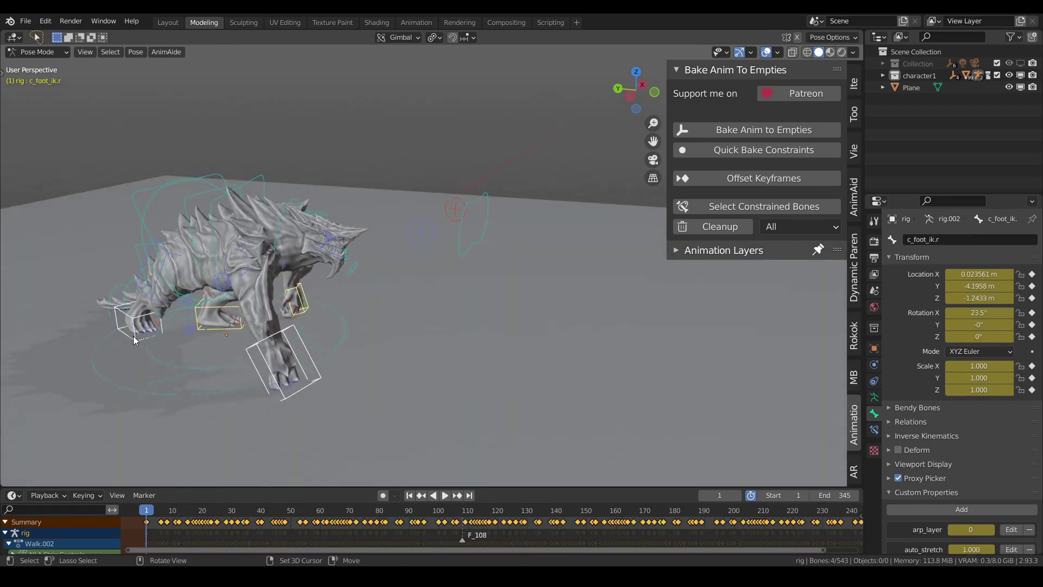
pyautogui.keyDown('shift'); pyautogui.click(132, 193); pyautogui.keyUp('shift')
pyautogui.moveTo(215, 217); pyautogui.dragTo(334, 230, button='middle')
pyautogui.keyDown('shift'); pyautogui.click(328, 217); pyautogui.keyUp('shift')
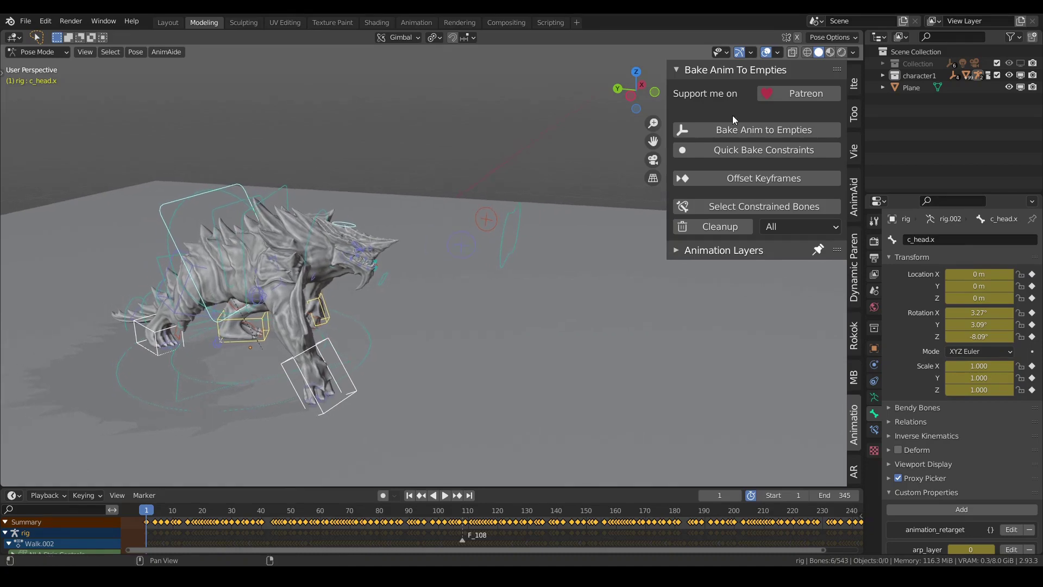
pyautogui.click(760, 133)
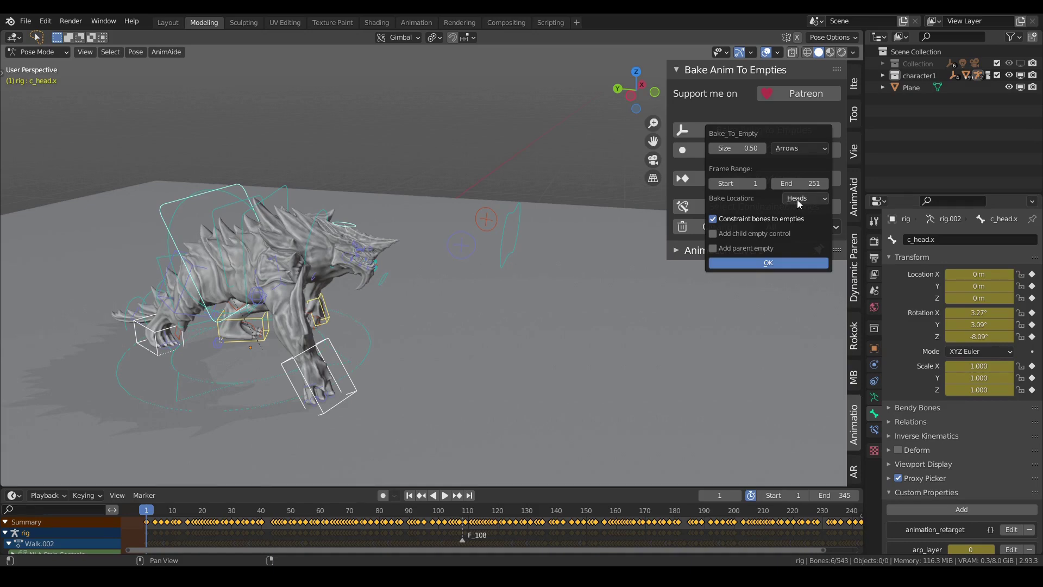
pyautogui.click(745, 248)
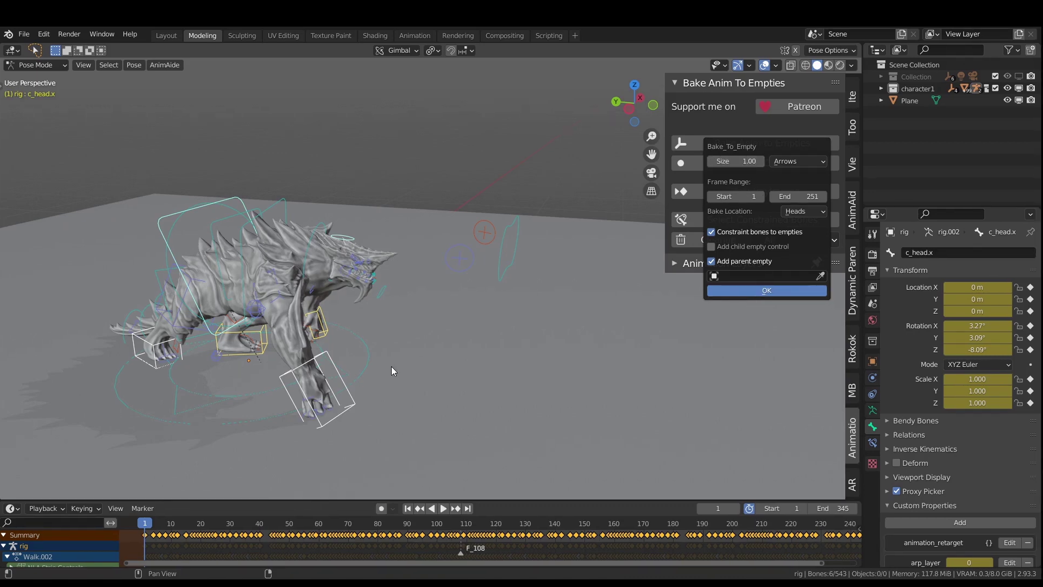
# Confirm baking the chosen controls to empties and play the animation to check them
pyautogui.press('Return')
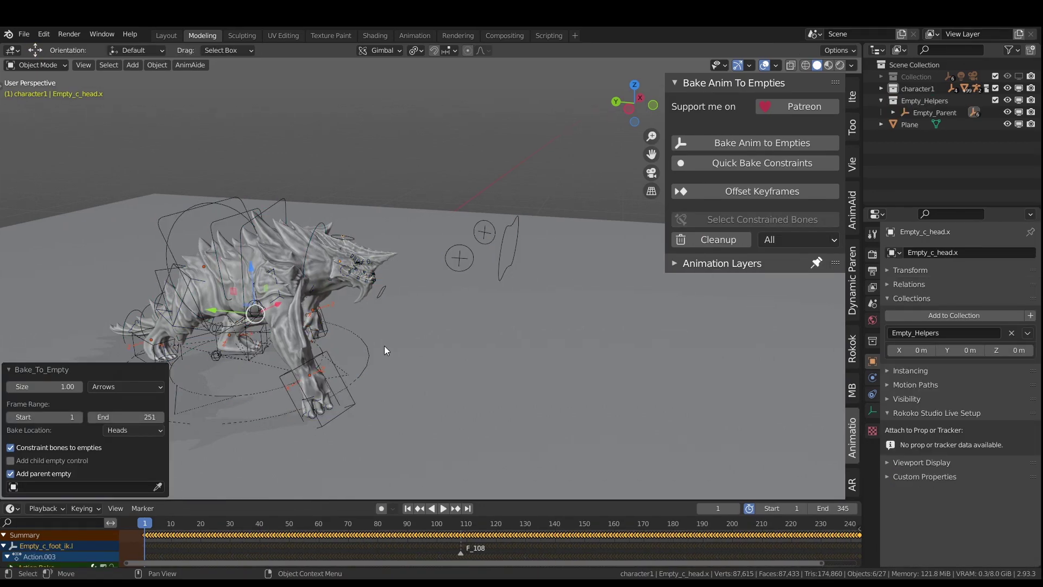
pyautogui.press('space')
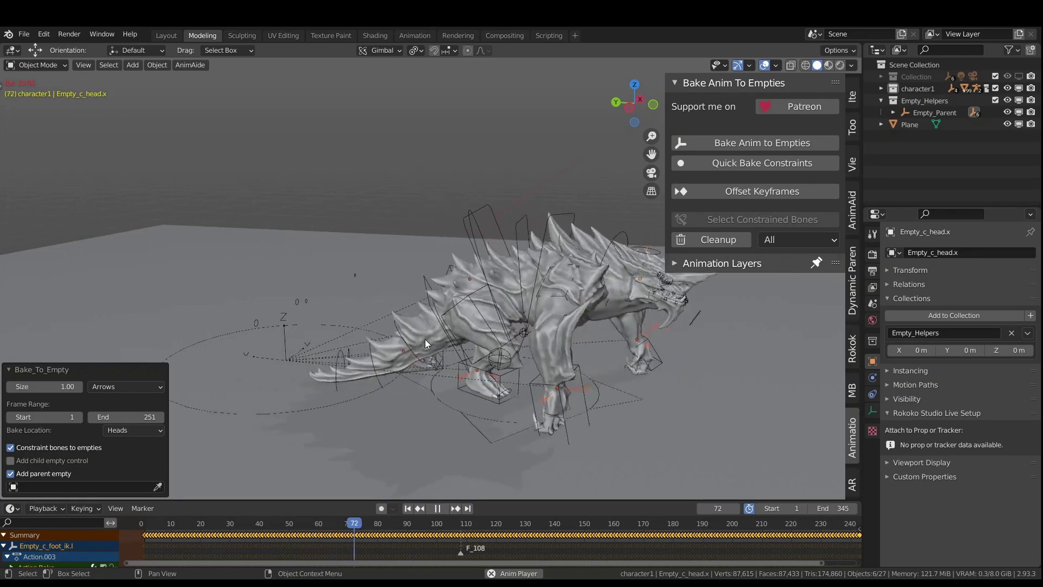
pyautogui.press('space')
pyautogui.press('space')
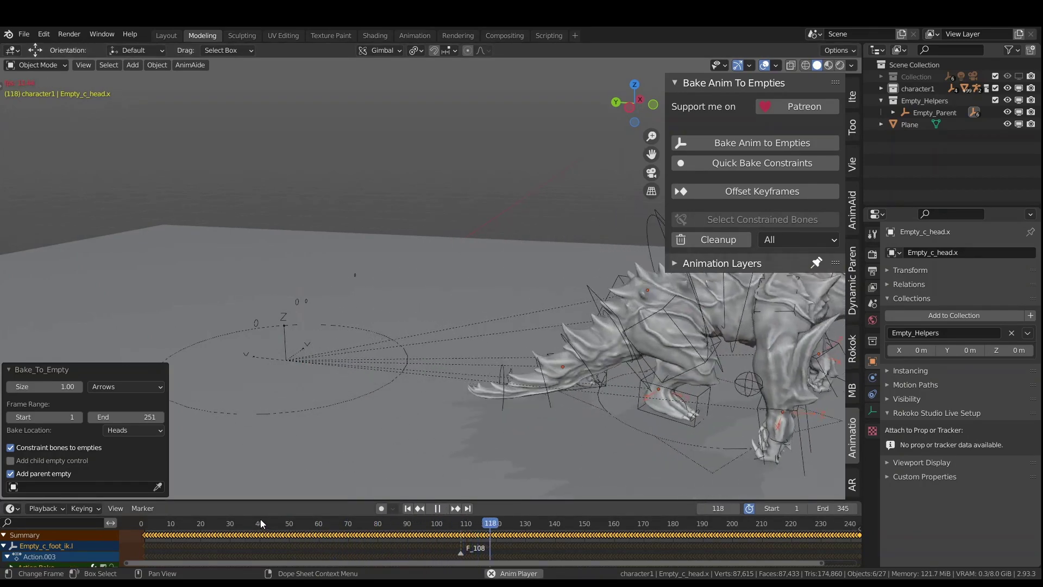
pyautogui.press('space')
pyautogui.press('space')
# Scrub the timeline back to frame 48 and select the creature's rig
pyautogui.moveTo(261, 528); pyautogui.dragTo(285, 527)
pyautogui.press('Escape')
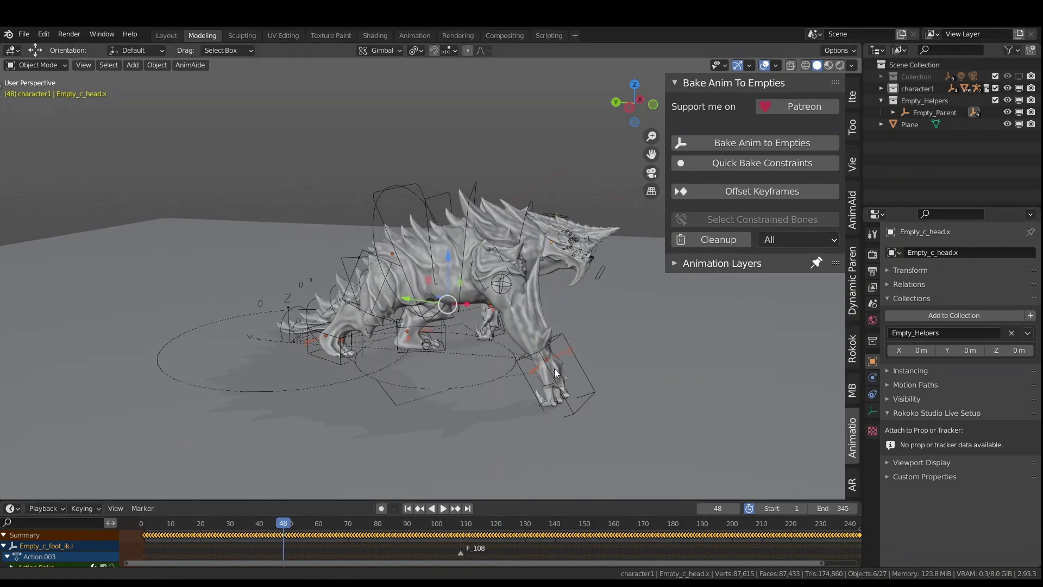
pyautogui.click(585, 372)
# In Pose Mode, select the c_traj bone and delete all its keyframes
pyautogui.hotkey('ctrl', 'Tab')
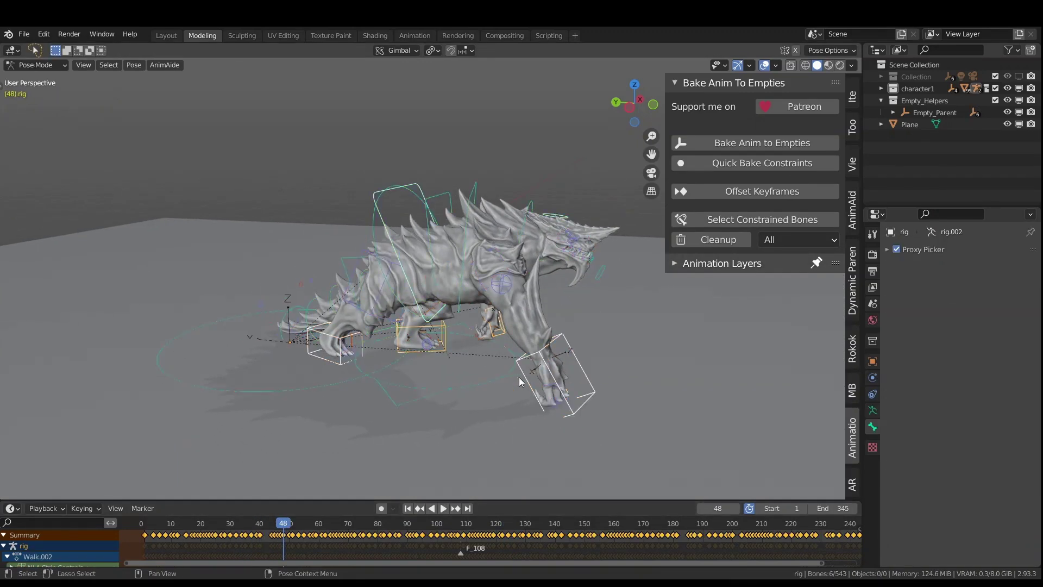
pyautogui.click(480, 384)
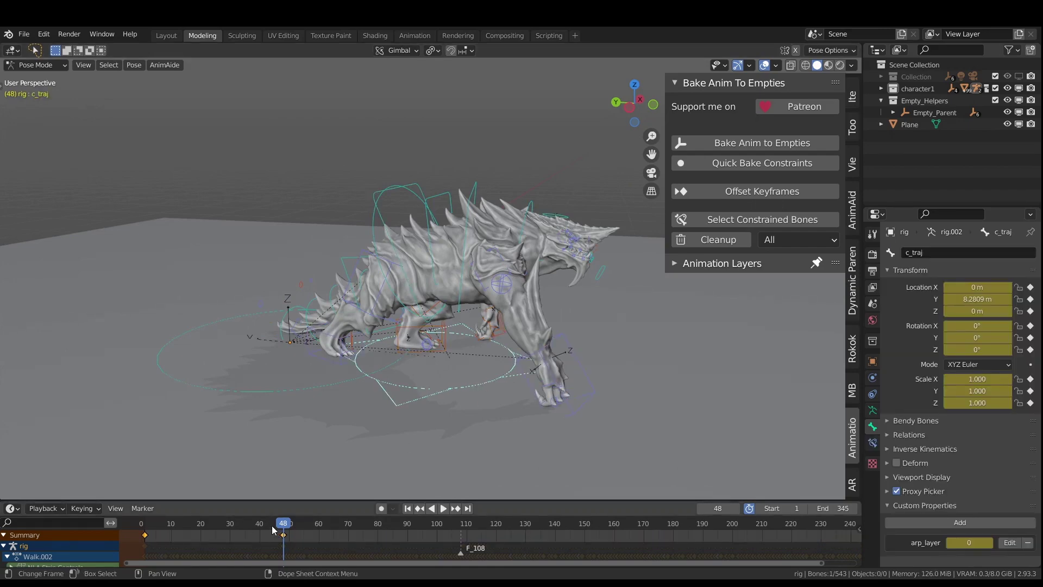
pyautogui.moveTo(274, 523); pyautogui.dragTo(342, 517)
pyautogui.rightClick(161, 530)
pyautogui.click(162, 530)
# In Object Mode, rotate Empty_Parent 45° around the Z axis
pyautogui.hotkey('ctrl', 'Tab')
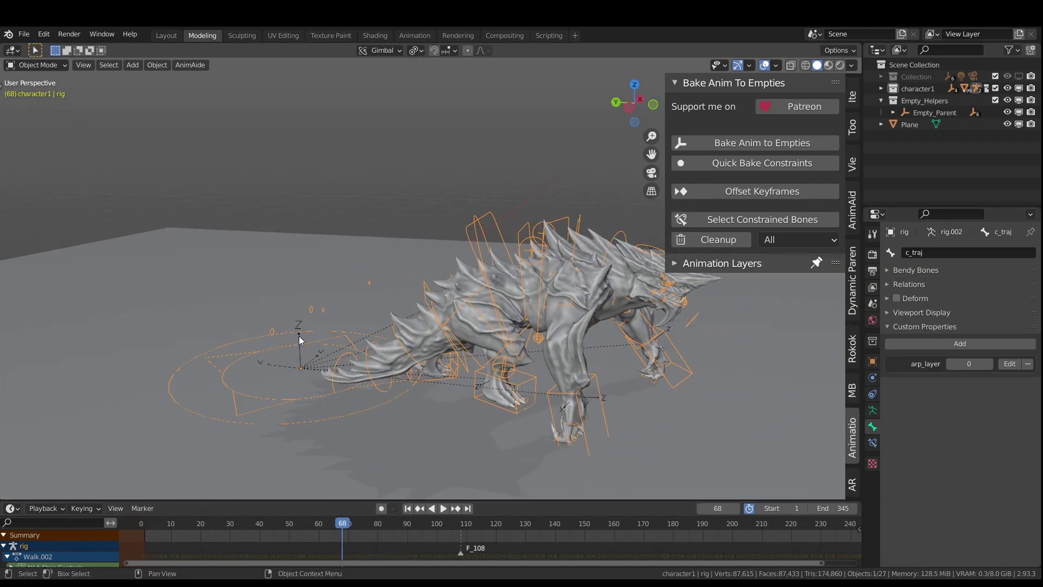
pyautogui.click(299, 335)
pyautogui.moveTo(351, 347); pyautogui.dragTo(349, 354, button='middle')
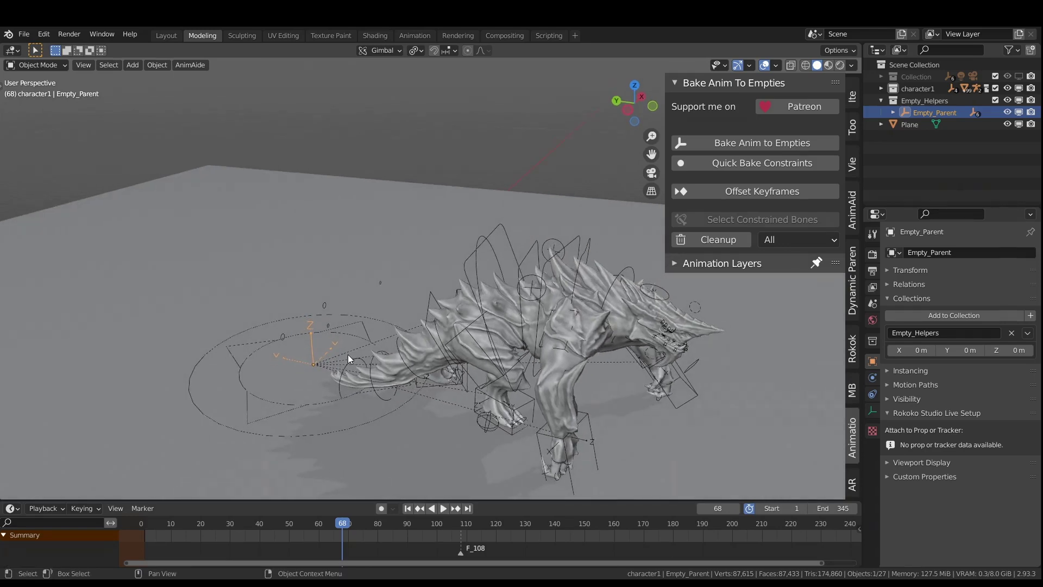
pyautogui.hotkey('shift', 'space')
pyautogui.click(320, 398)
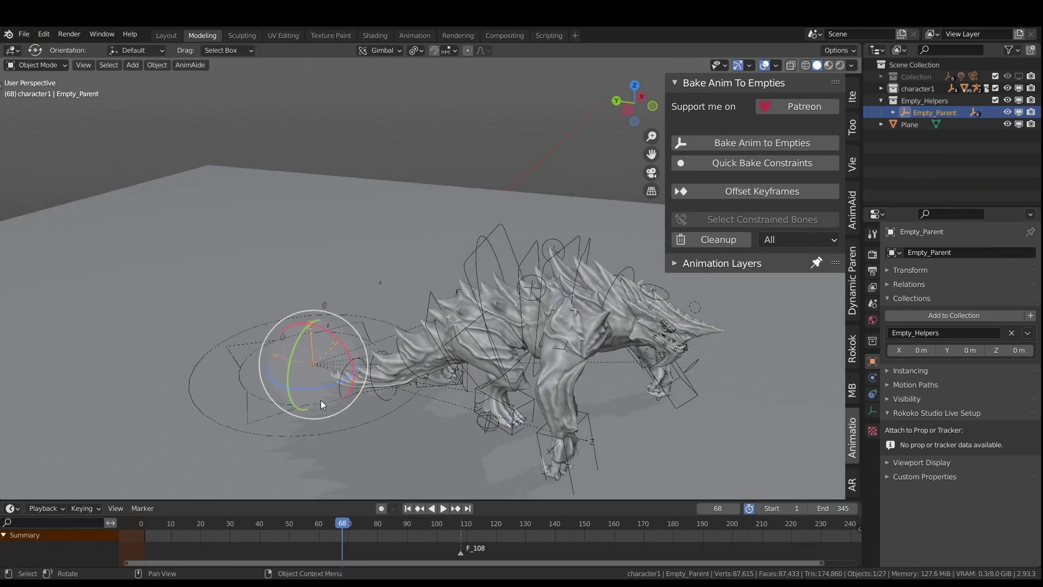
pyautogui.moveTo(315, 386); pyautogui.dragTo(332, 388)
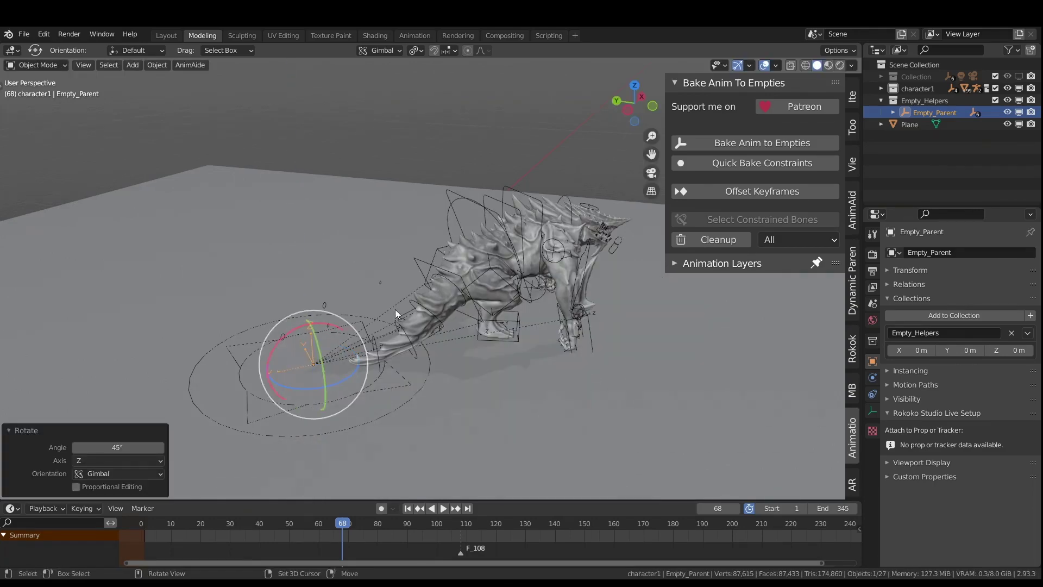
pyautogui.press('w')
# Replay the rotated walk from the start, stop at frame 49, and put the rig in Pose Mode
pyautogui.hotkey('shift', 'Left')
pyautogui.press('space')
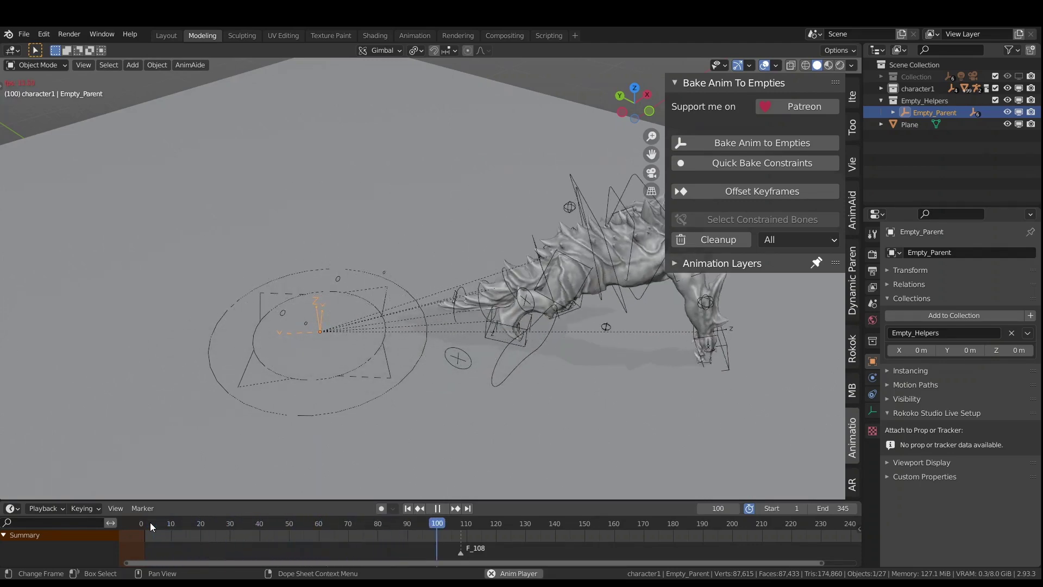
pyautogui.hotkey('shift', 'Left')
pyautogui.click(482, 181)
pyautogui.press('space')
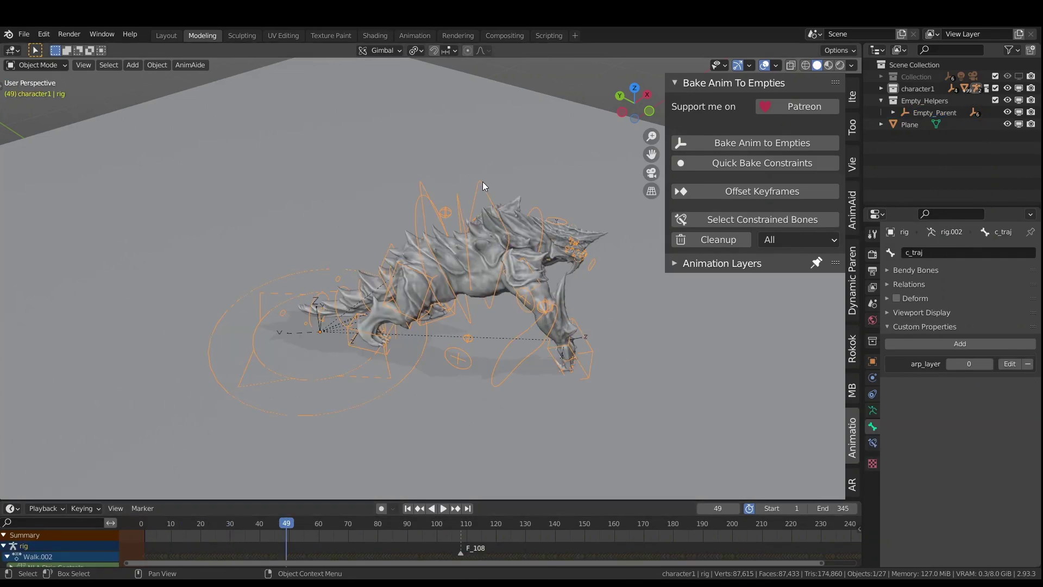
pyautogui.moveTo(483, 188); pyautogui.dragTo(488, 220, button='middle')
pyautogui.hotkey('ctrl', 'Tab')
# Select c_spine_02.x, run Quick Bake Constraints onto the bones, and start playback
pyautogui.click(482, 193)
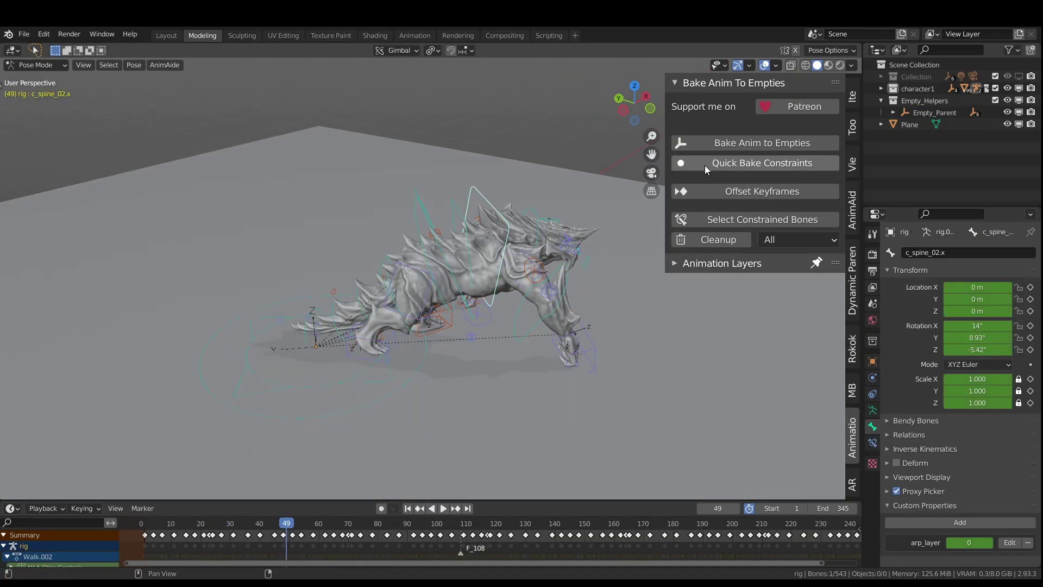
pyautogui.click(745, 163)
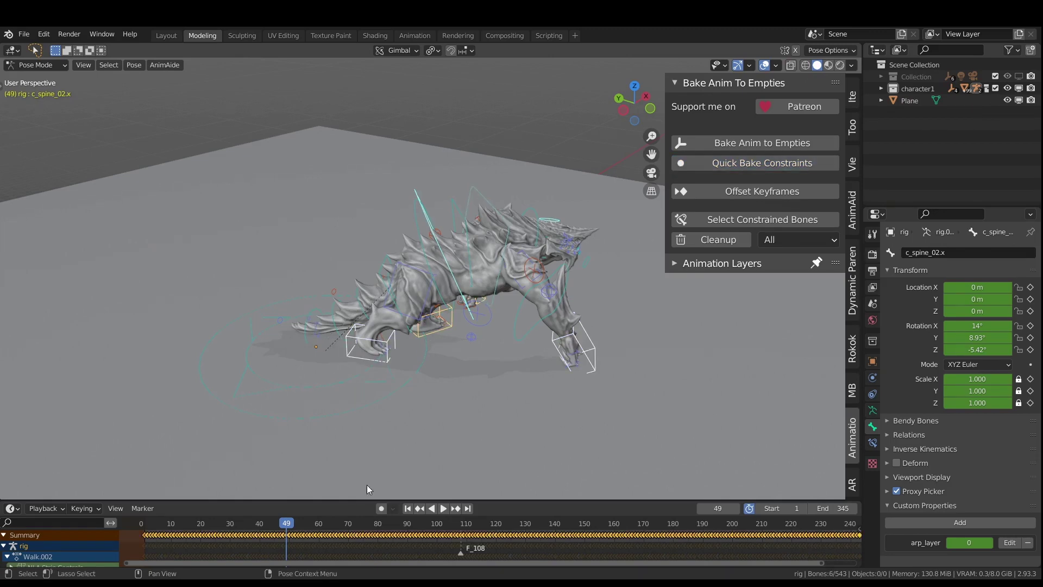
pyautogui.press('space')
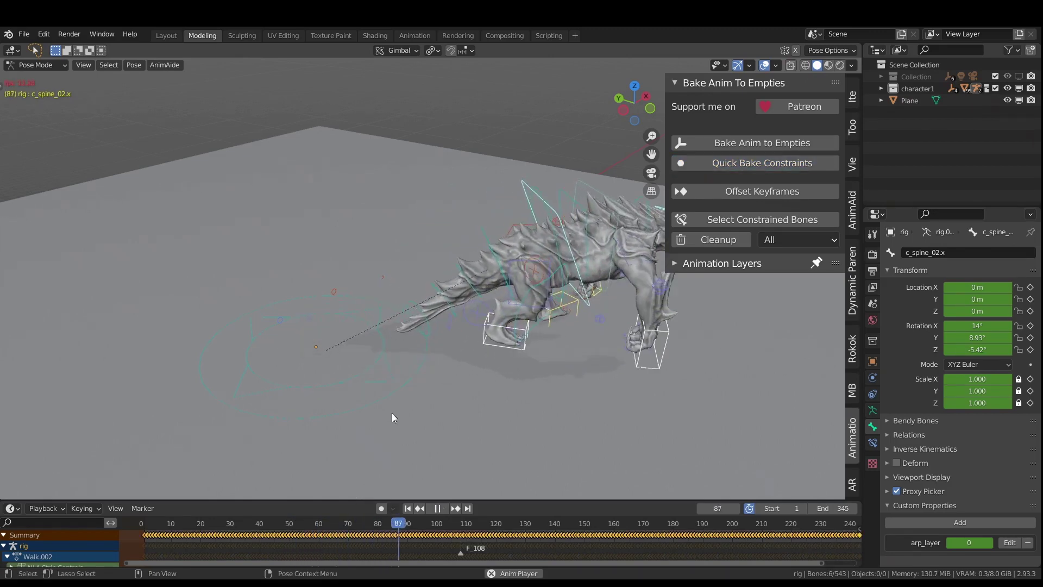
# Restart the baked, redirected walk from the beginning and replay it
pyautogui.click(145, 524)
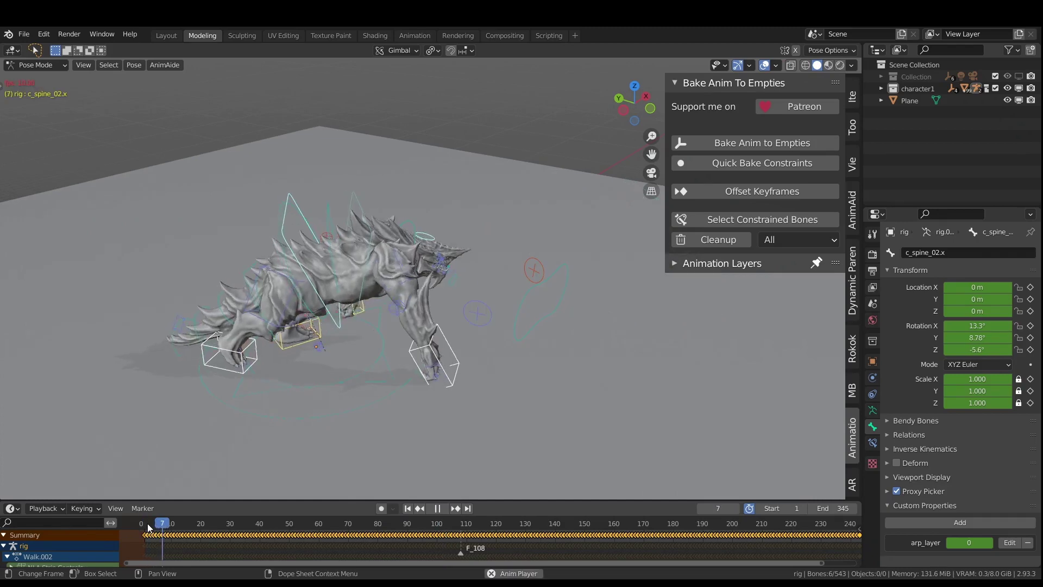
pyautogui.press('Escape')
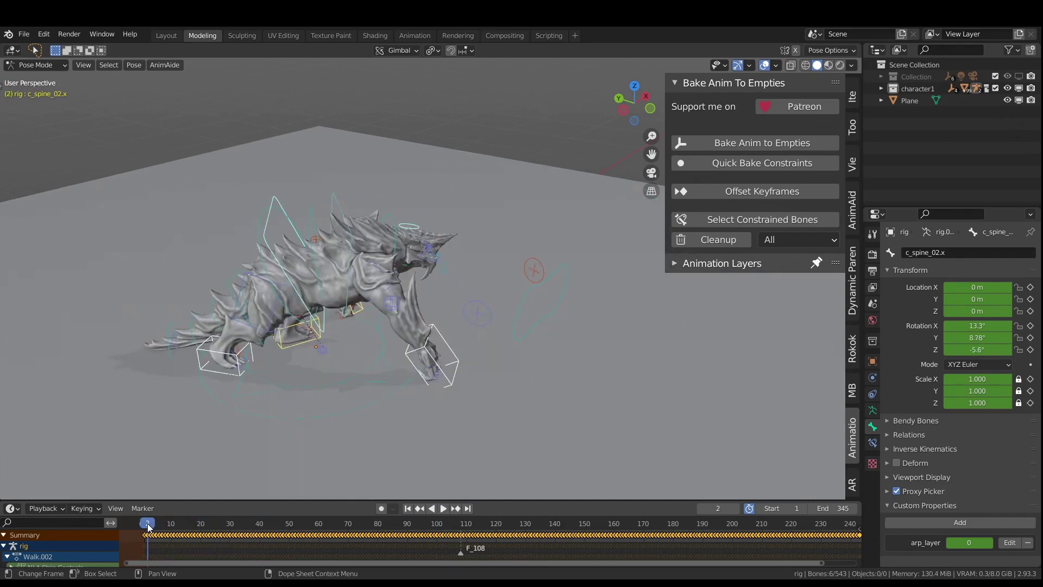
pyautogui.moveTo(337, 405); pyautogui.dragTo(350, 393, button='middle')
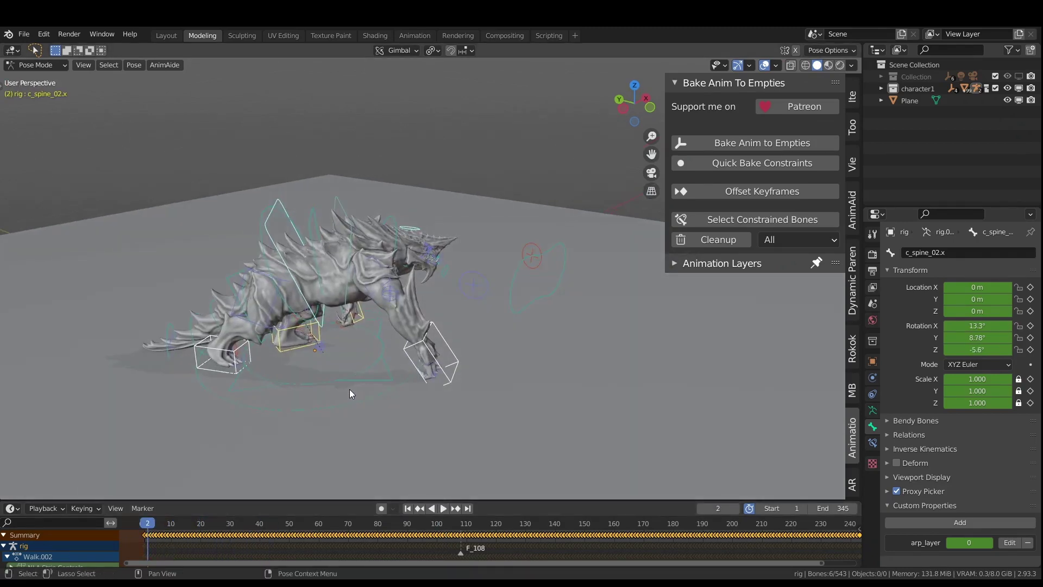
pyautogui.press('space')
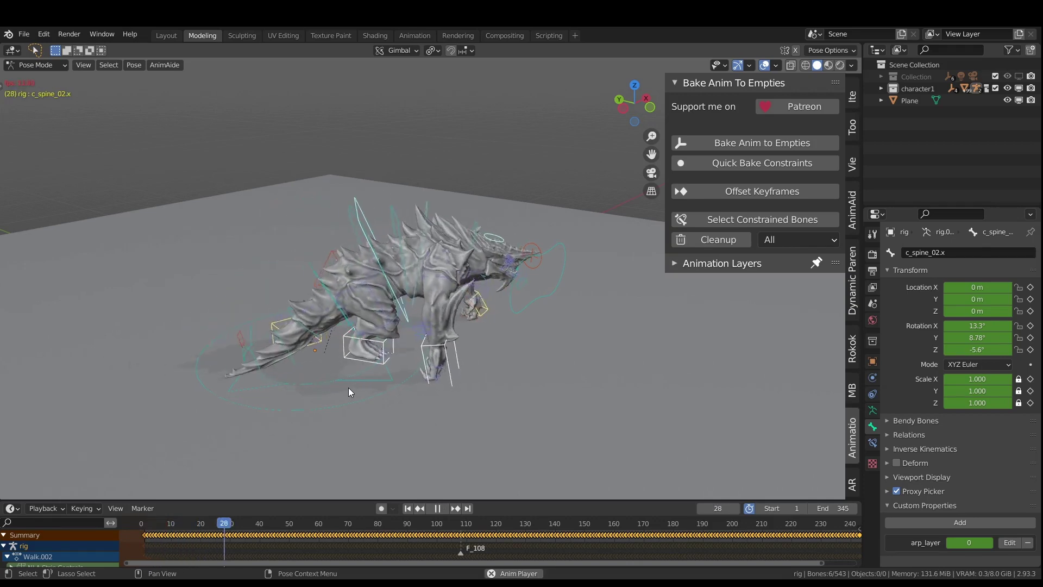